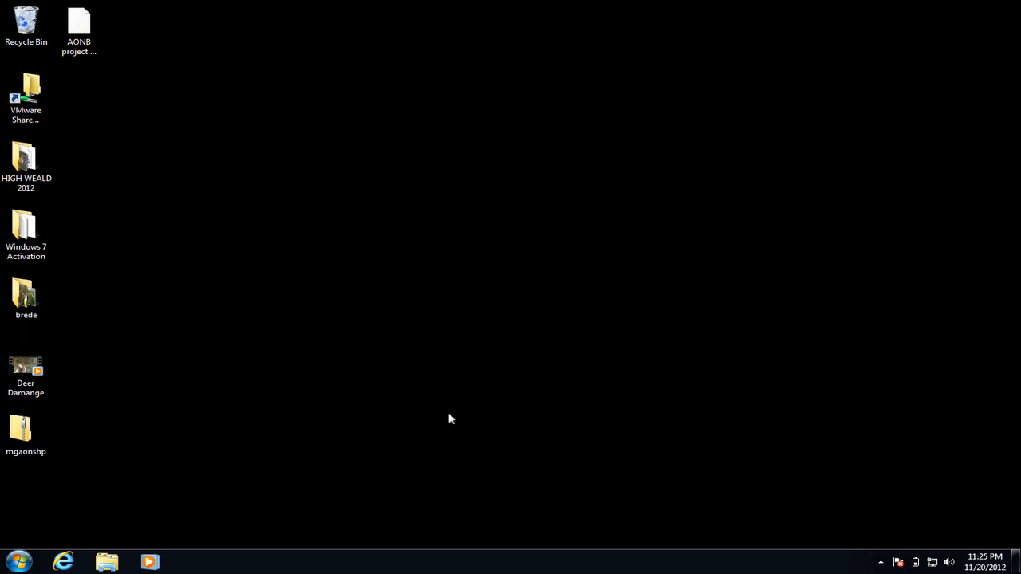
Launch ArcScene 10.1 from the ArcGIS program group and create a new blank scene with the default geodatabase
click(20, 562)
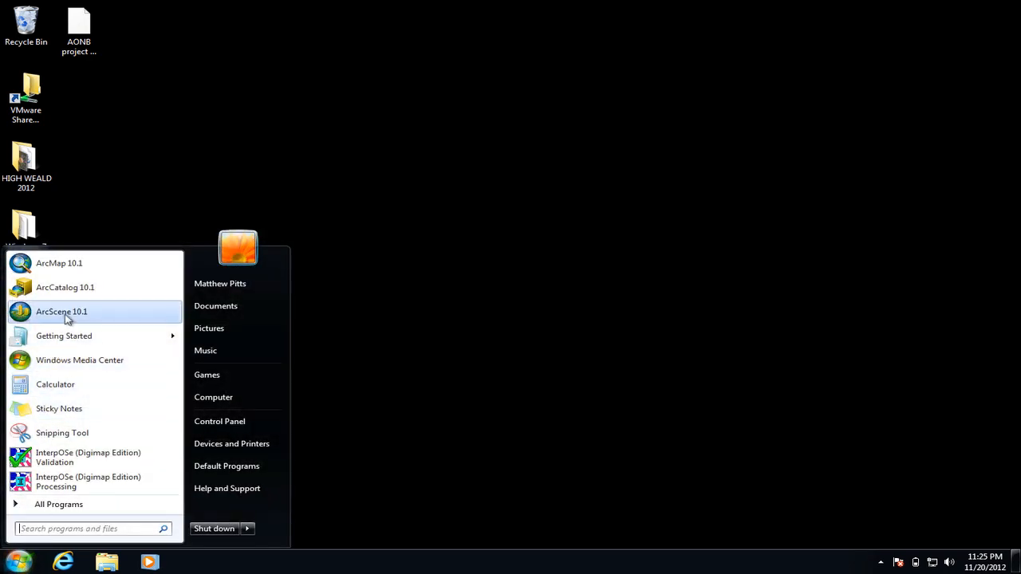
click(48, 508)
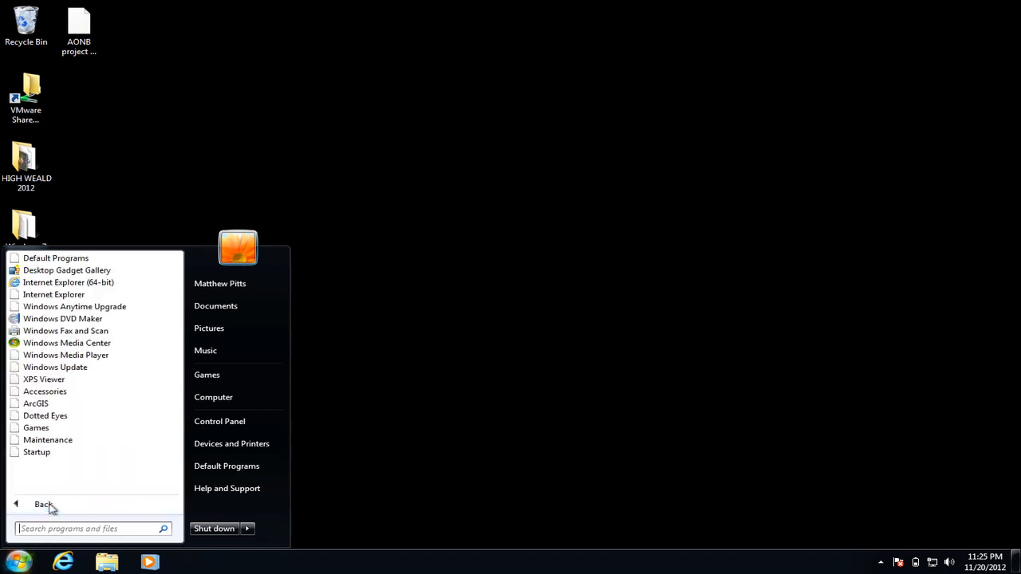
click(66, 406)
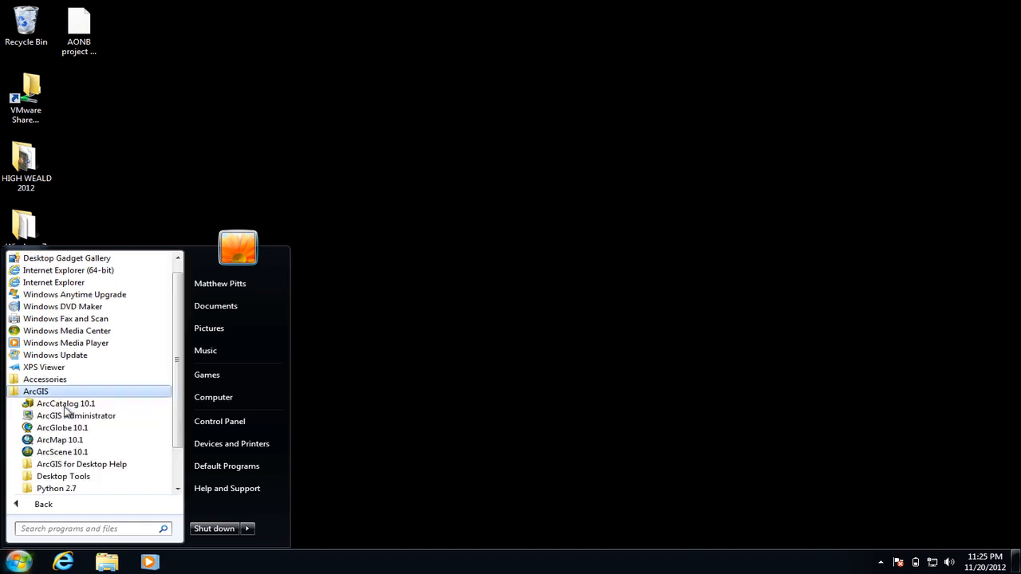
click(63, 451)
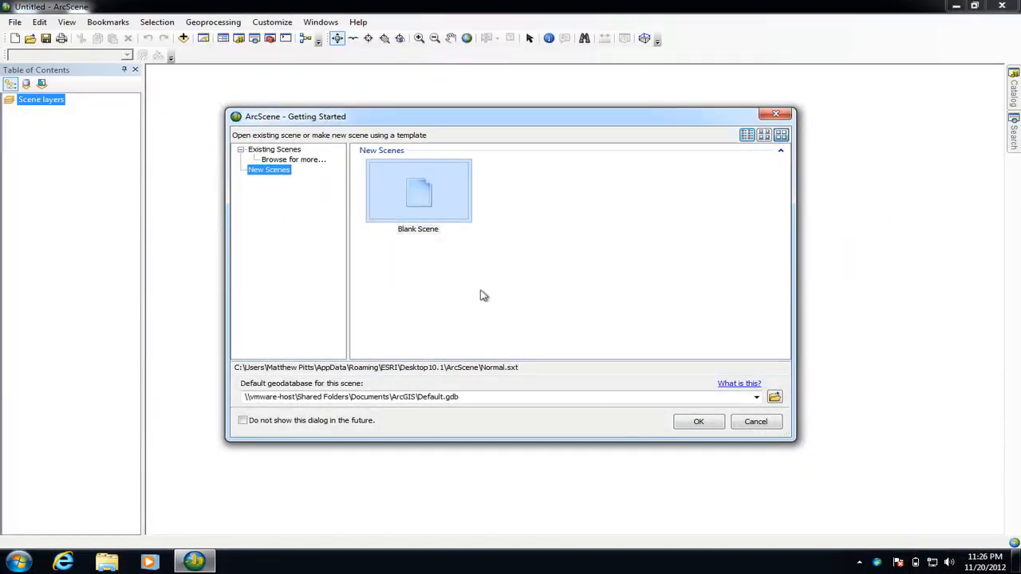
click(699, 421)
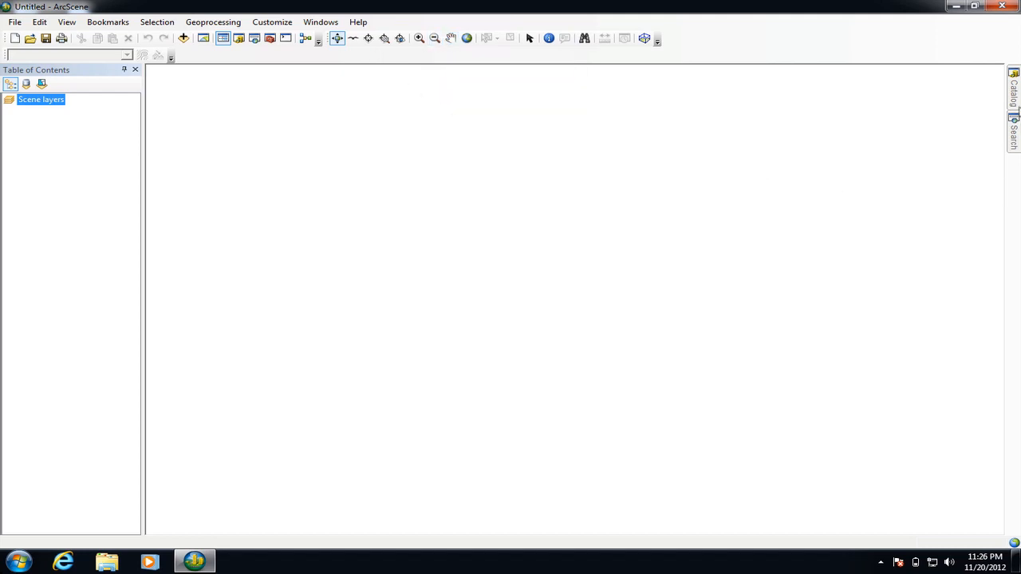
Add the apple_topo raster from applecross.gdb in the C:\GIS1\GIS Geodatabes folder to the scene
mouse_move(1016, 100)
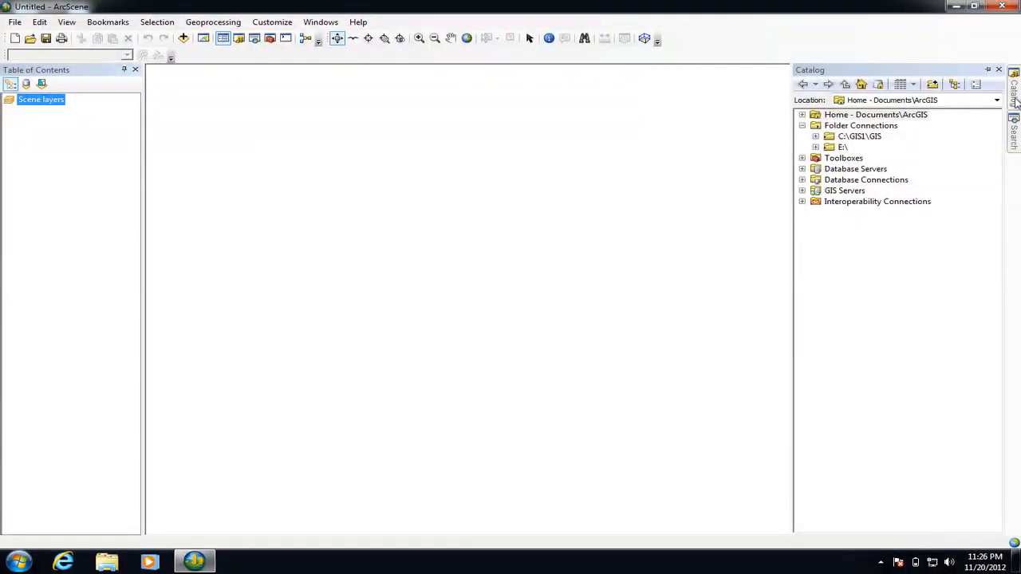
click(816, 137)
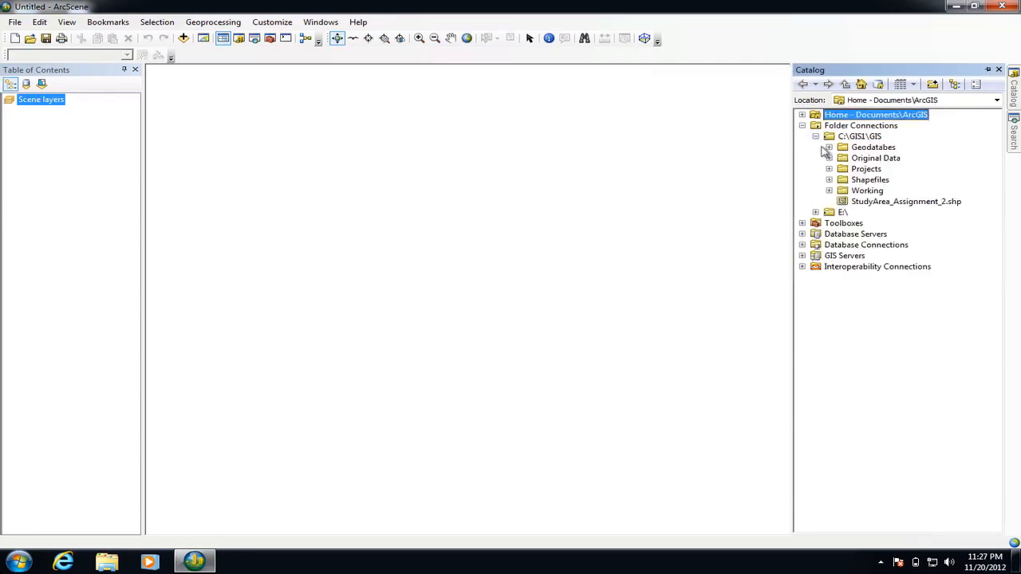
click(830, 148)
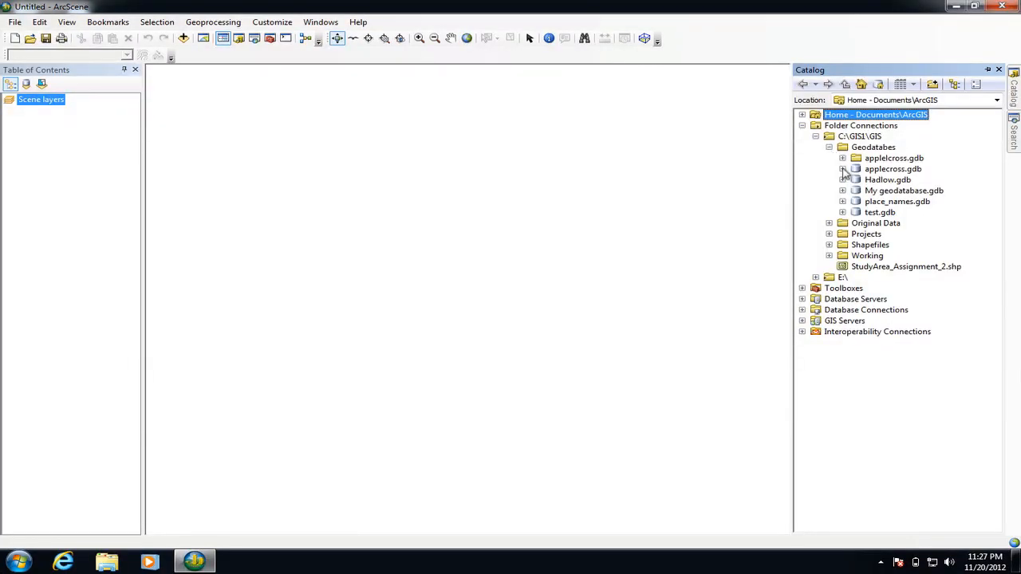
click(843, 169)
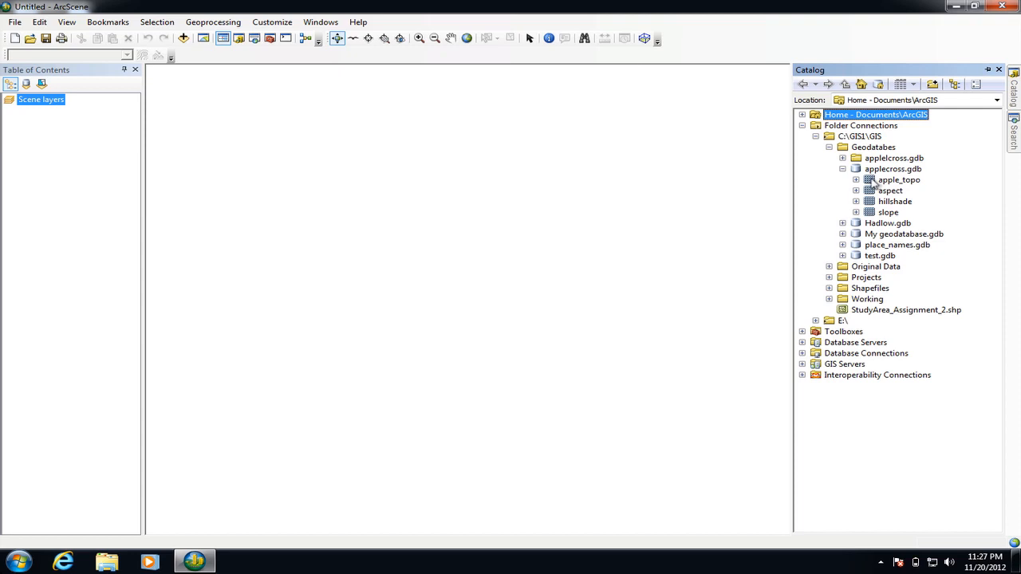
click(875, 183)
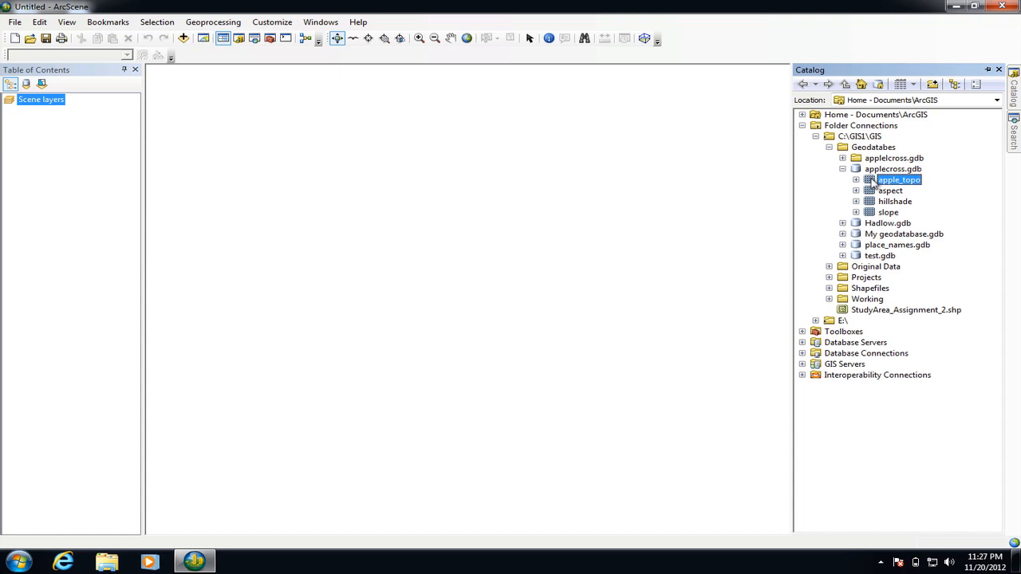
drag(871, 178, 476, 231)
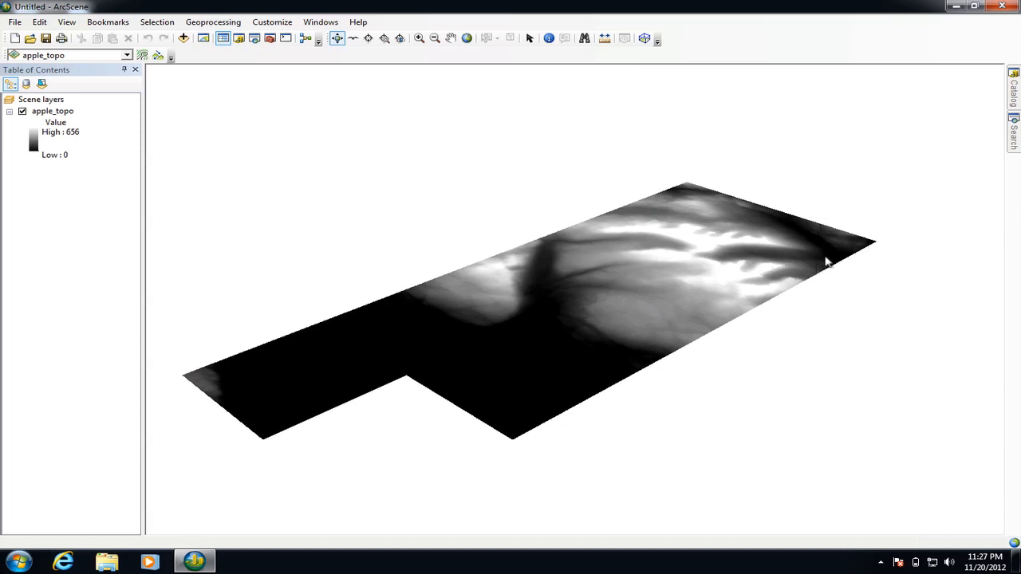
Examine the flat apple_topo raster in the scene from several angles, including its opposite side
drag(827, 264, 811, 281)
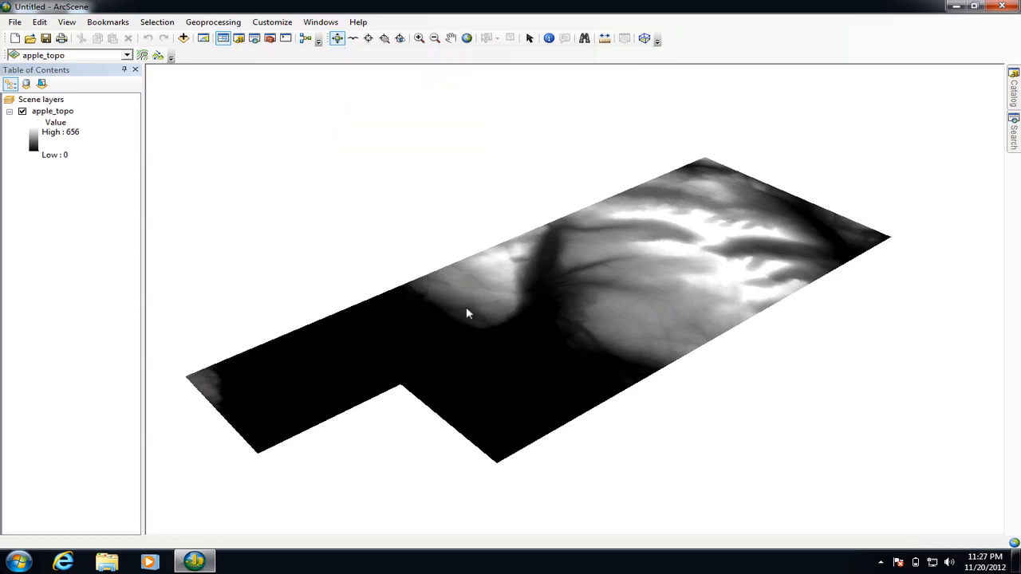
drag(513, 393, 454, 363)
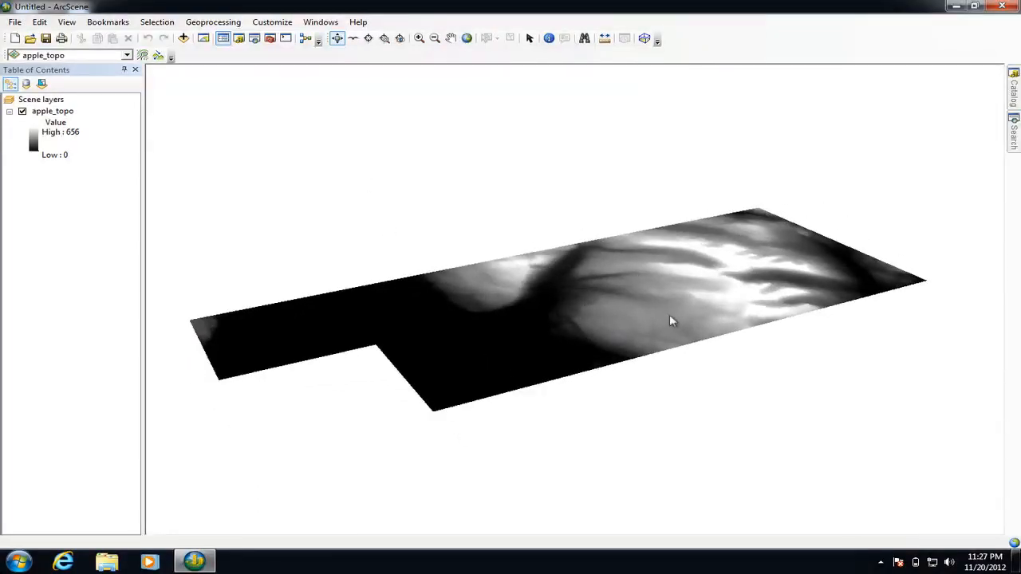
drag(671, 319, 642, 327)
drag(778, 296, 434, 393)
drag(539, 355, 478, 385)
drag(663, 332, 571, 314)
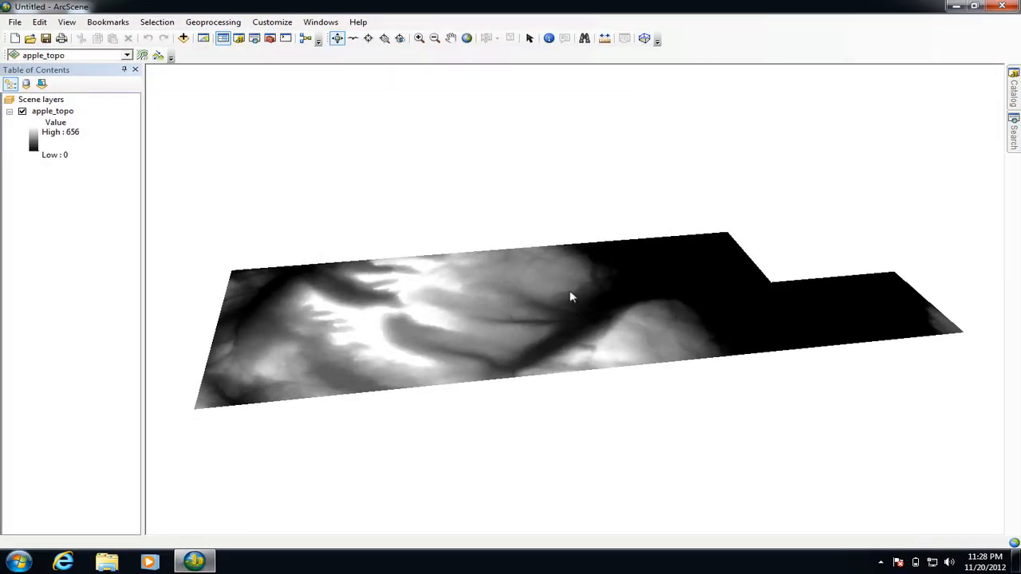
drag(649, 318, 599, 322)
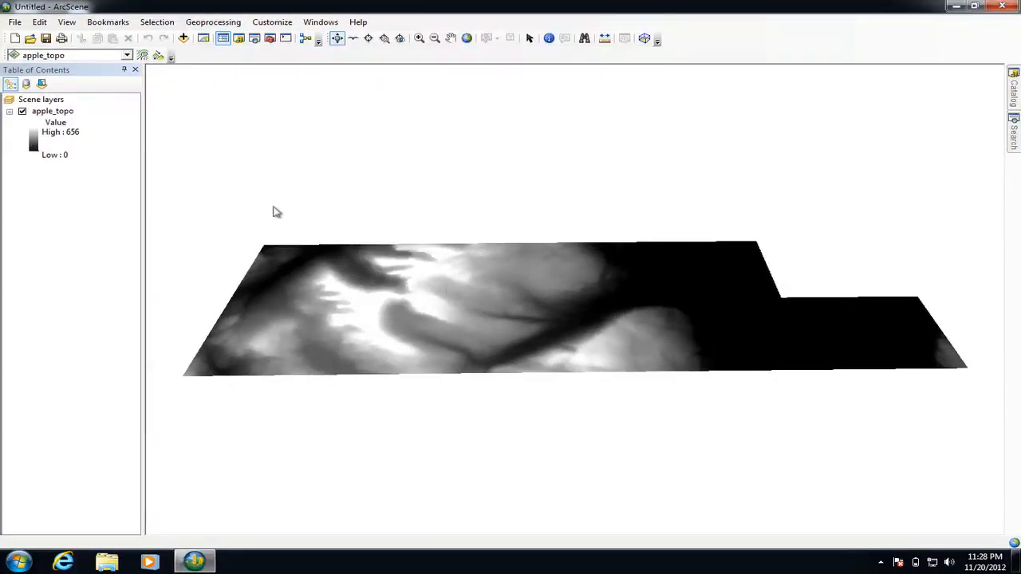
Float the apple_topo layer on its own surface for base heights and raise the raster image quality enhancement to High
double_click(52, 111)
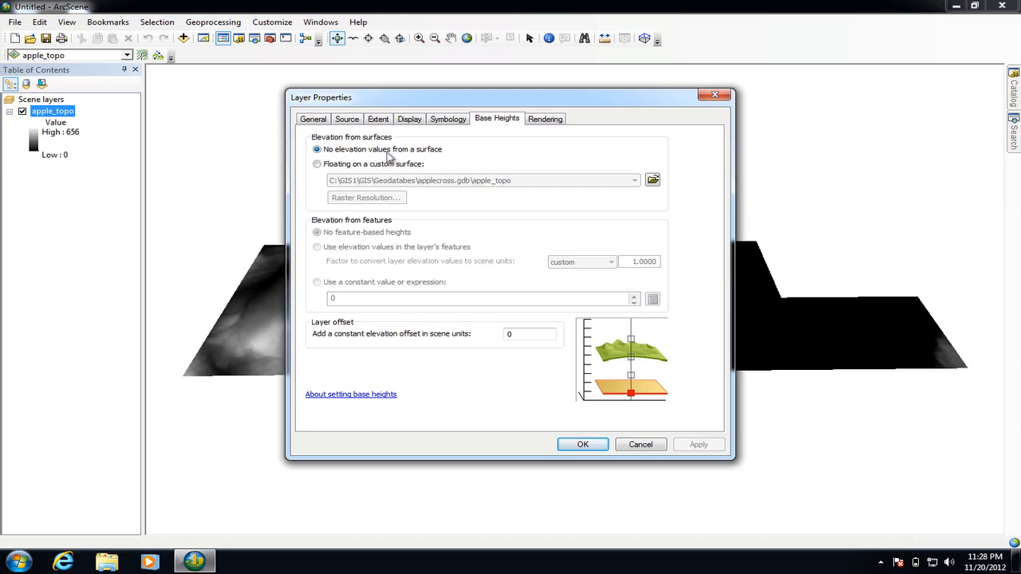
click(318, 164)
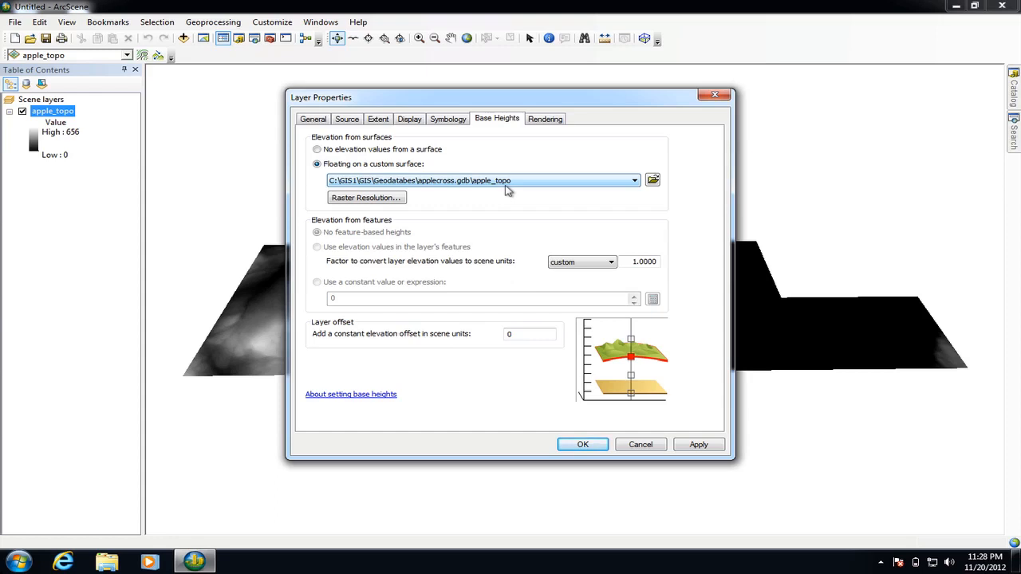
click(546, 121)
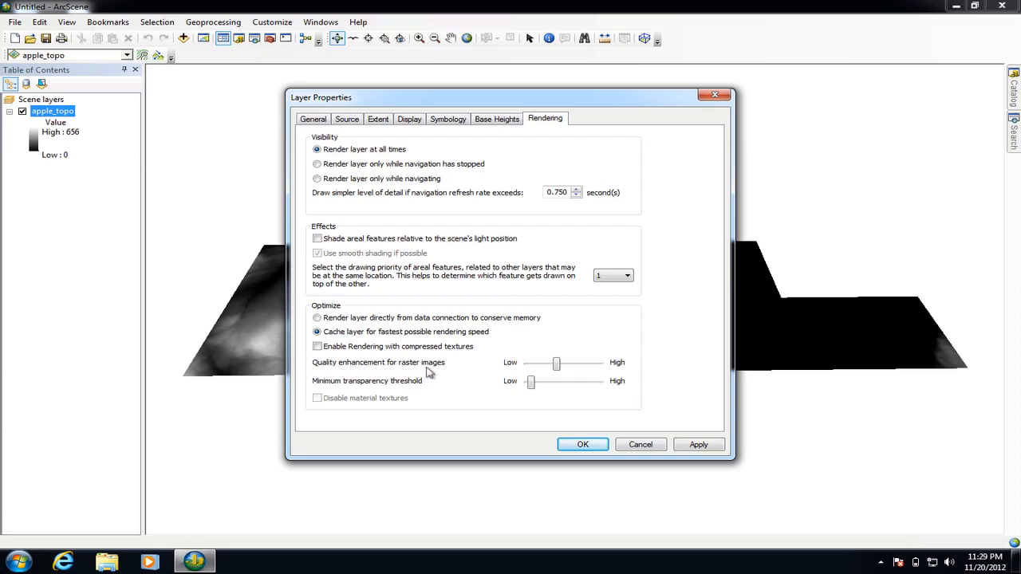
drag(562, 372, 615, 378)
click(585, 446)
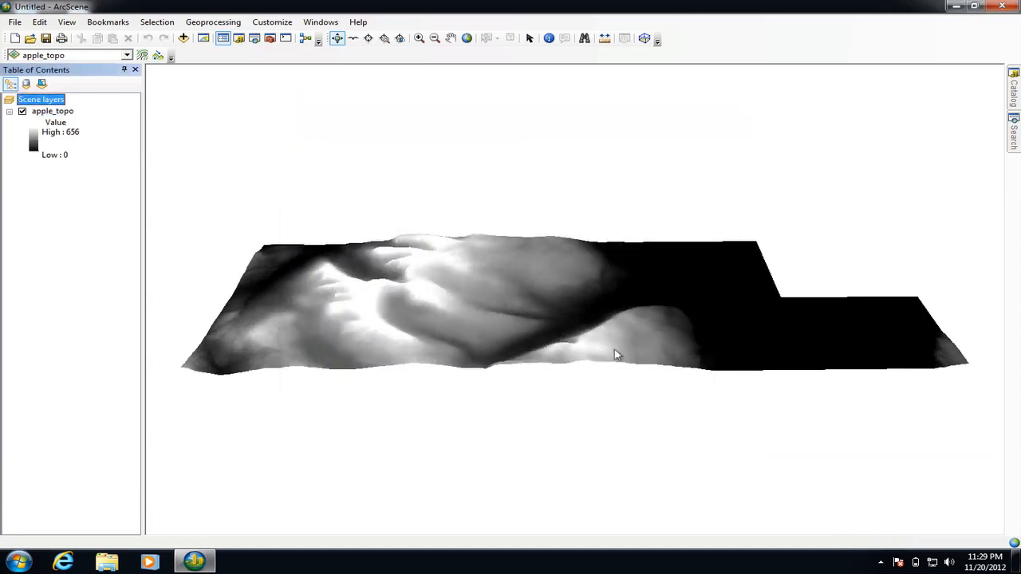
Inspect the 3D relief of the terrain up close around the dark valley and the neighbouring hills
drag(615, 353, 536, 316)
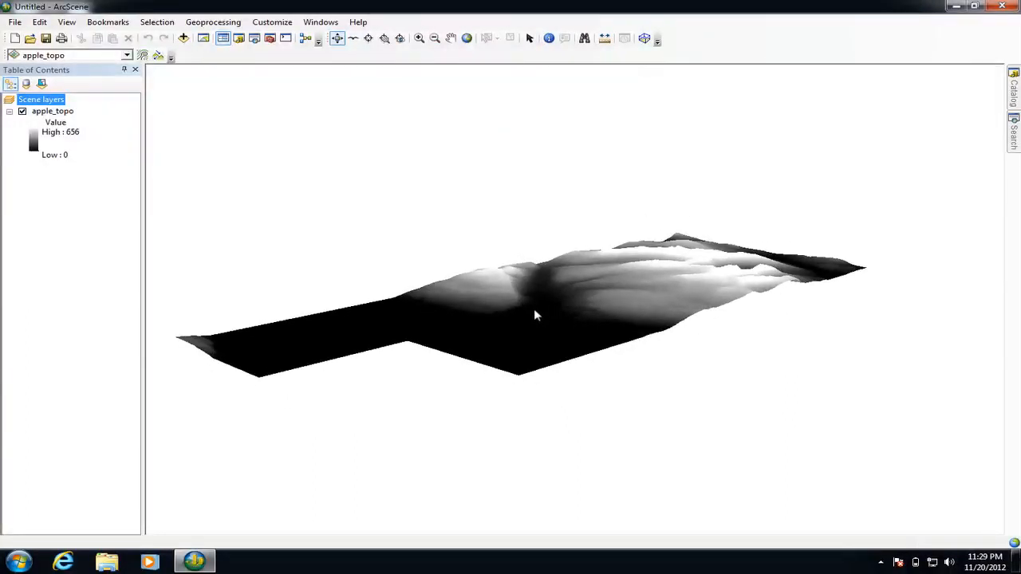
click(418, 37)
click(524, 293)
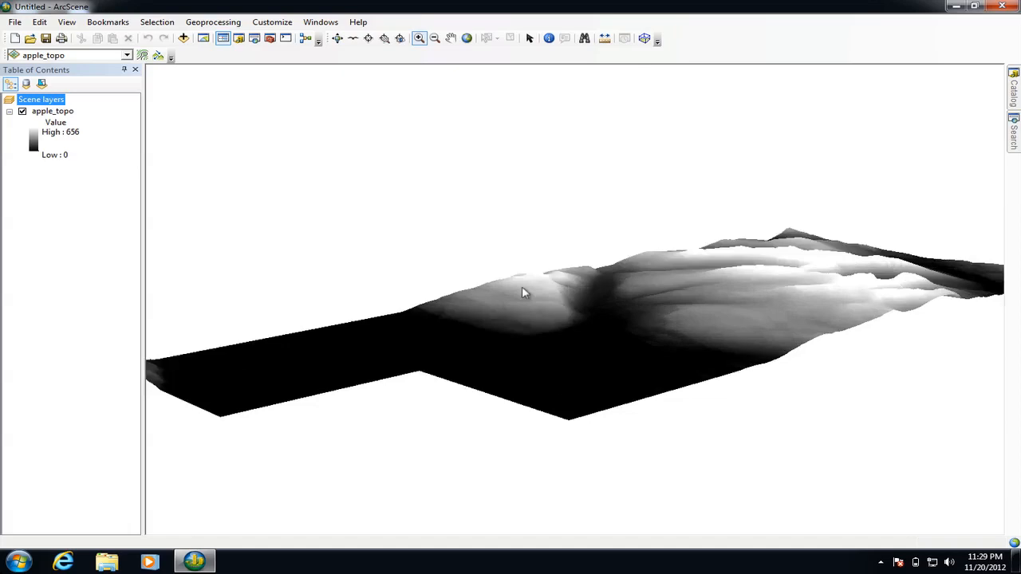
click(620, 296)
click(620, 296)
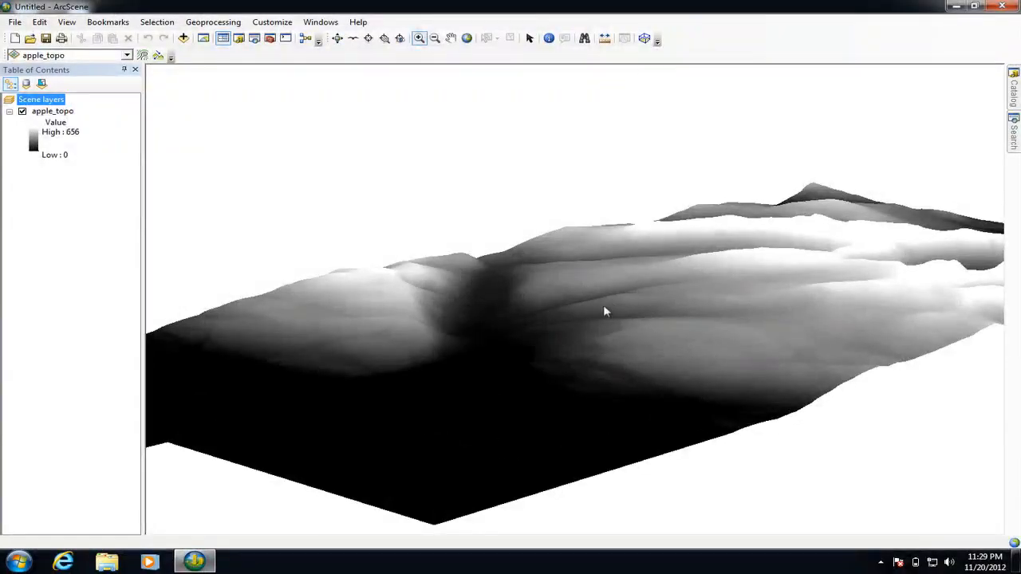
click(603, 314)
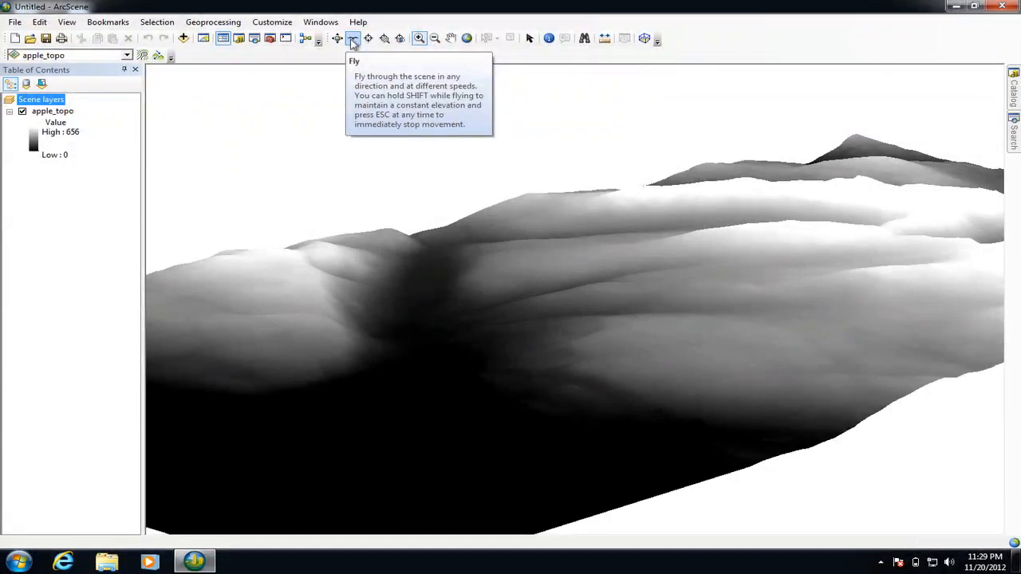
Fly through the scene over the terrain and return to the full view of the apple_topo layer
click(352, 40)
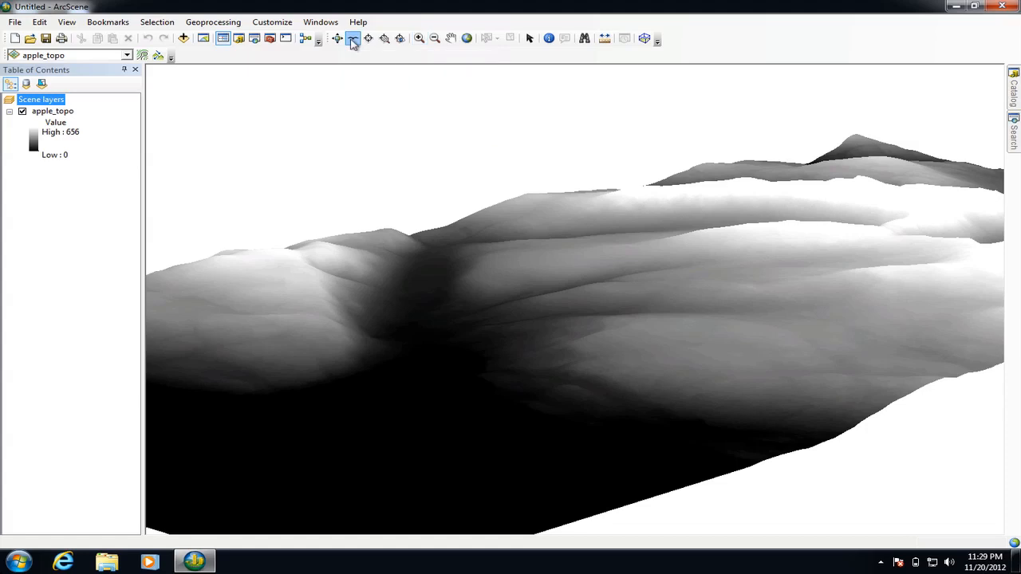
click(420, 337)
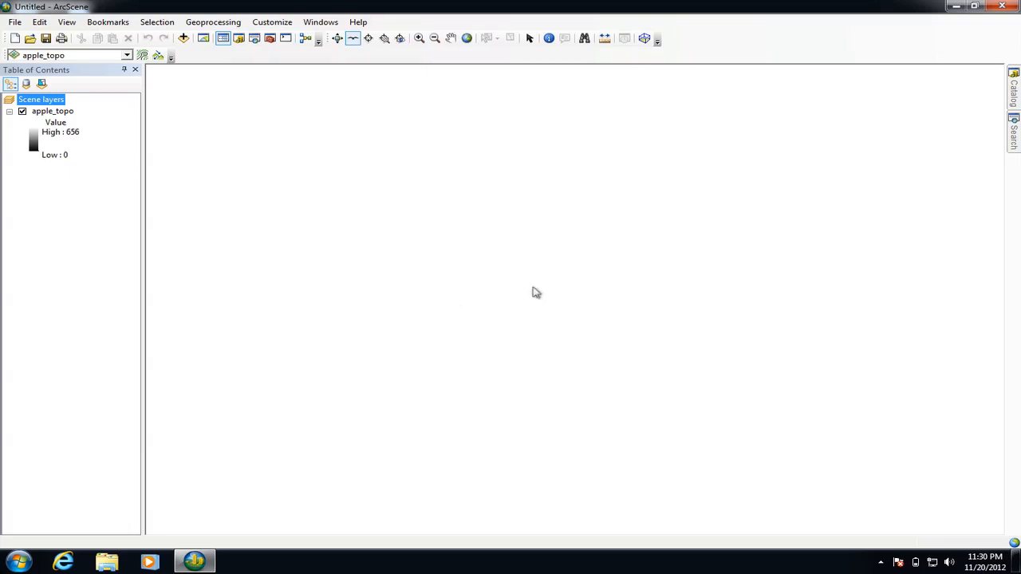
right_click(50, 113)
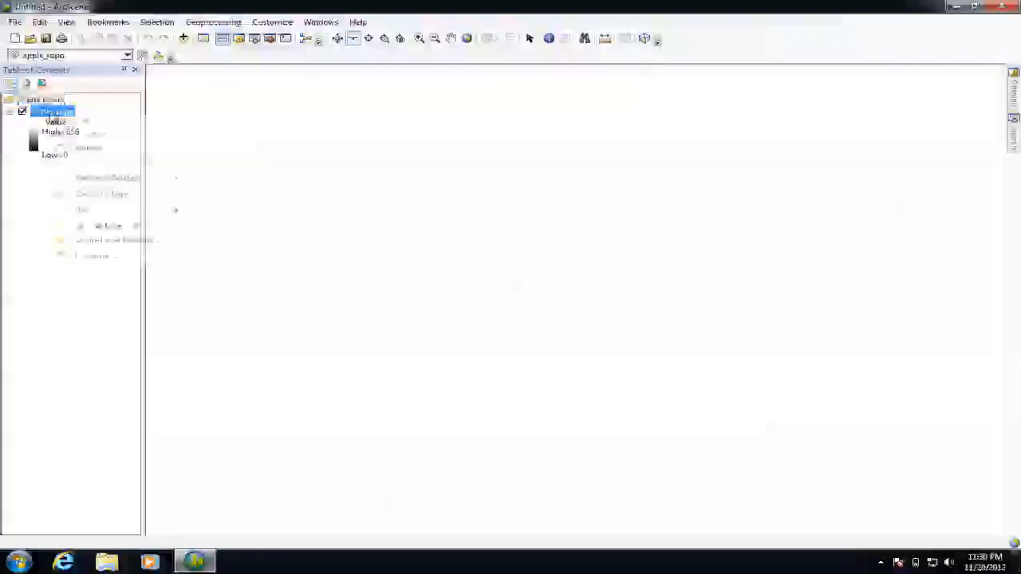
click(96, 194)
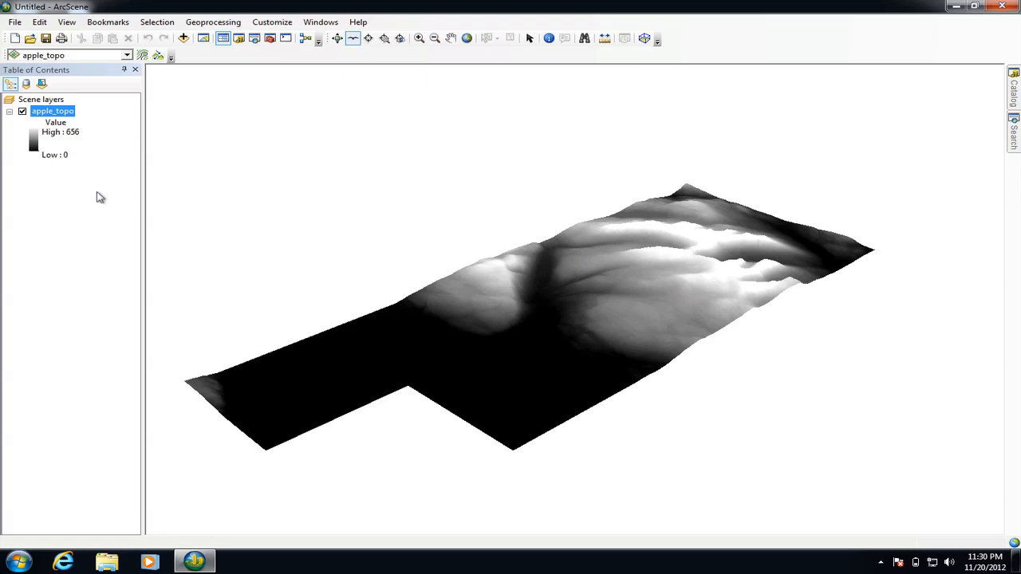
Center the view on target points of the terrain and zoom to targets on the bright hills and the distant ridge
click(369, 40)
click(631, 267)
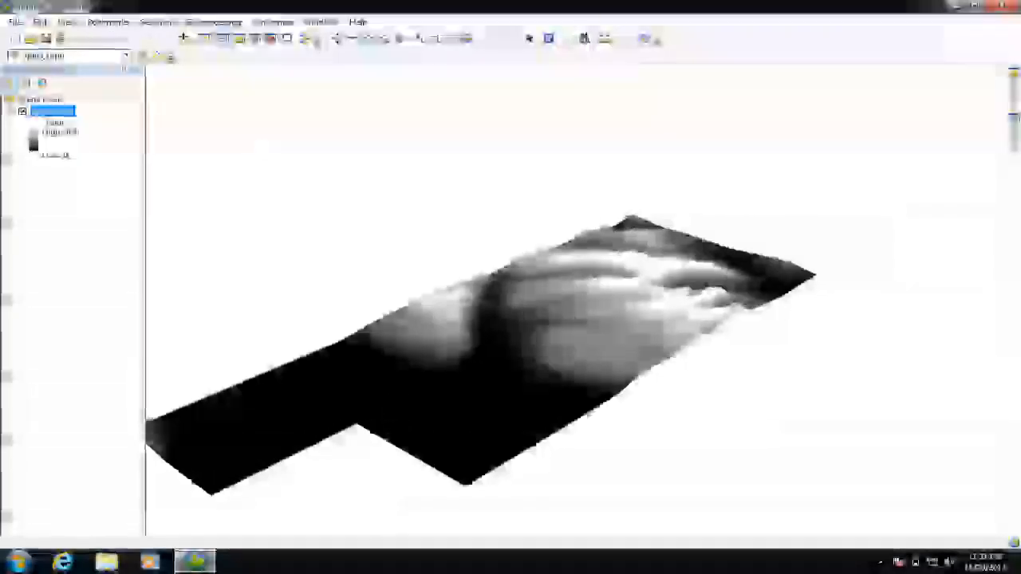
click(464, 345)
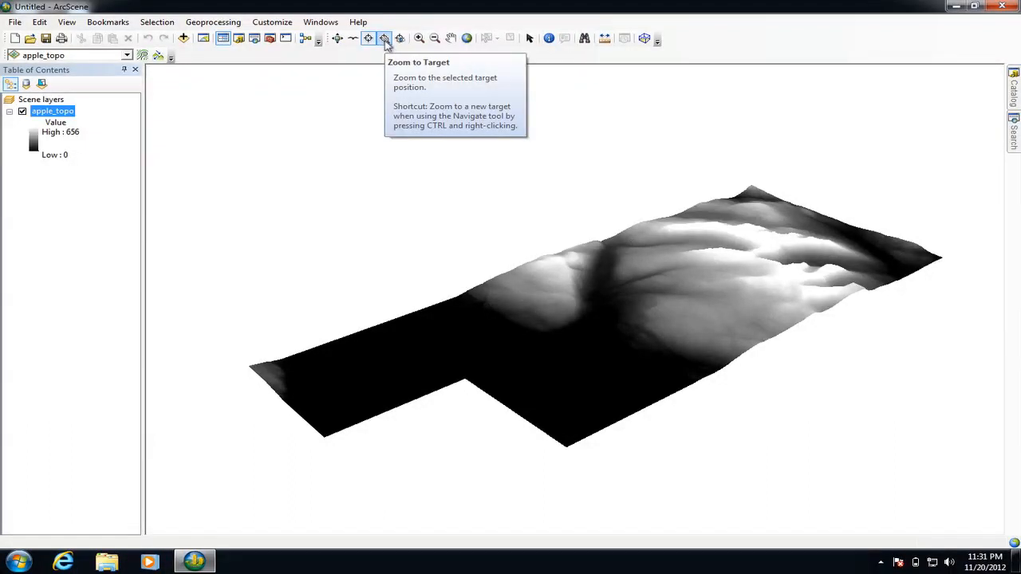
click(384, 40)
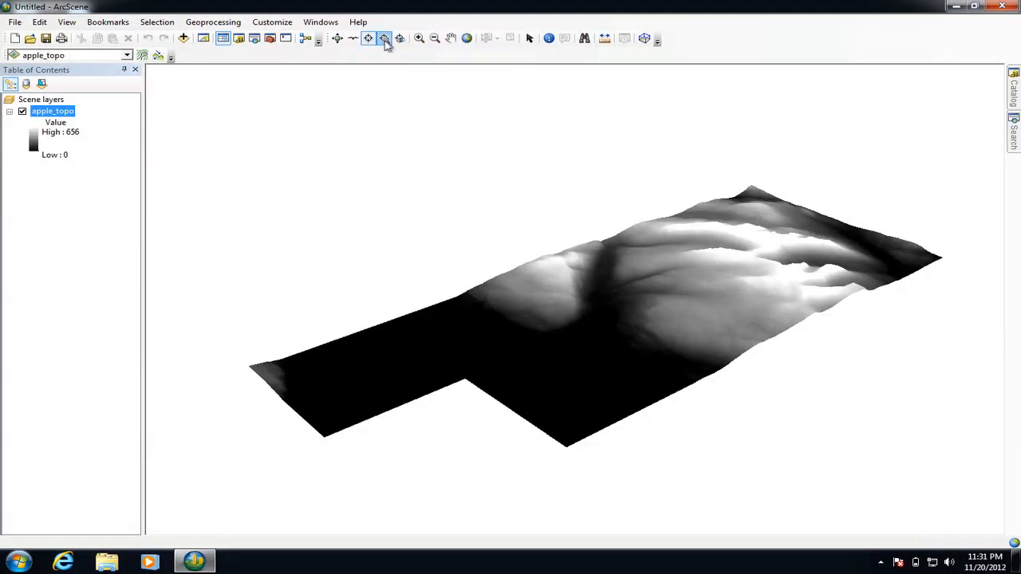
click(726, 260)
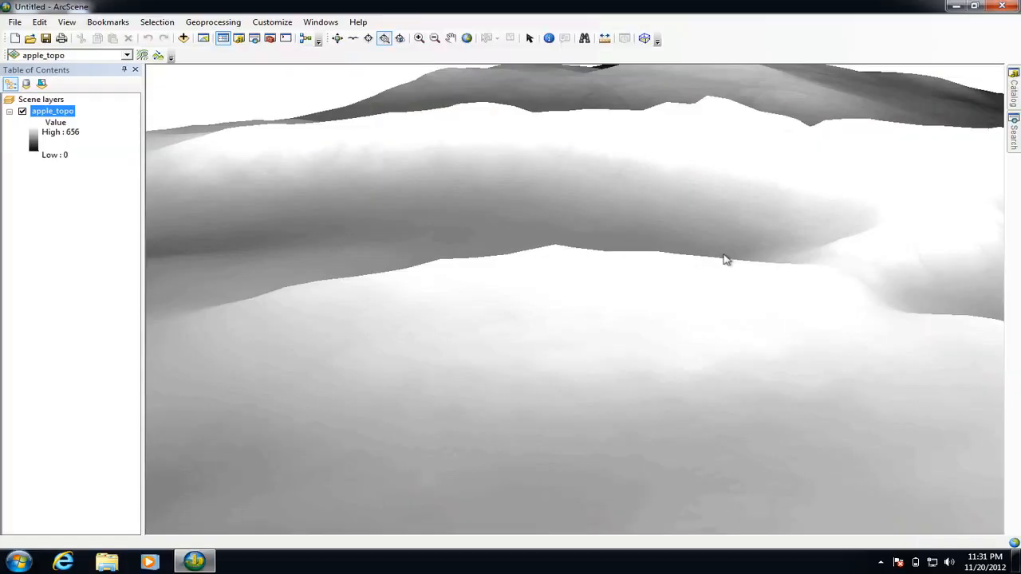
click(479, 117)
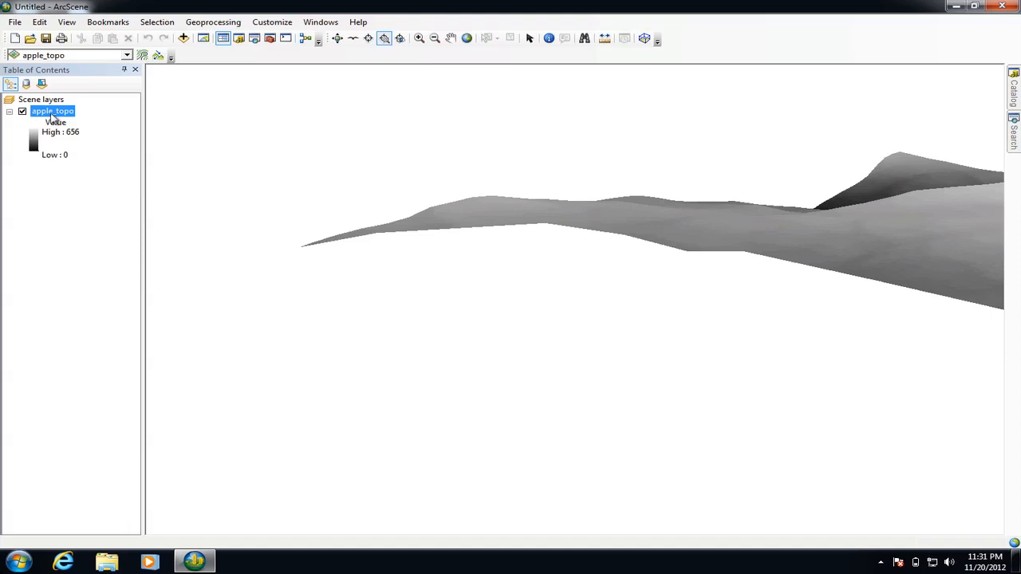
Restore the full extent of the scene and zoom to the apple_topo layer
click(468, 39)
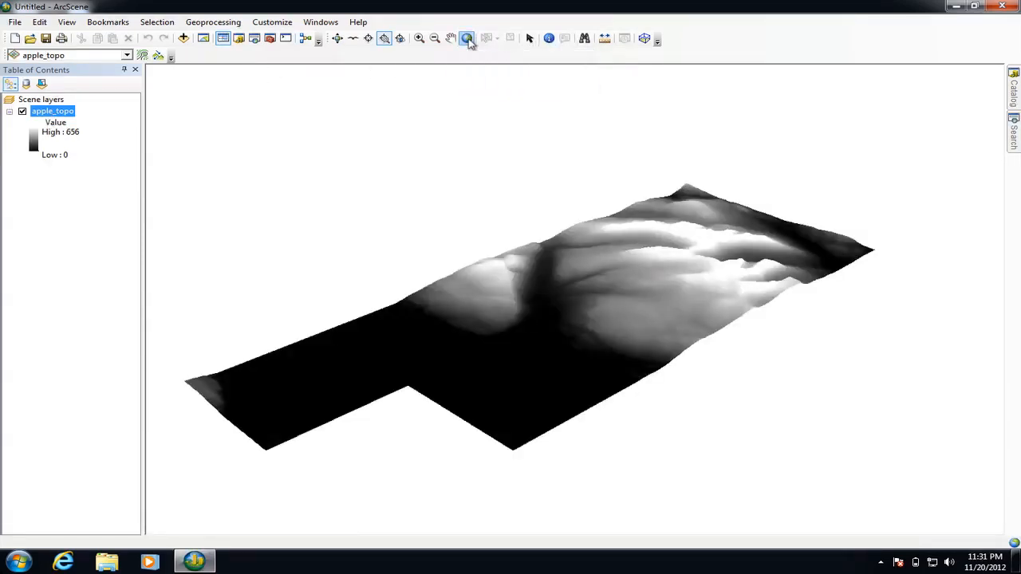
right_click(65, 113)
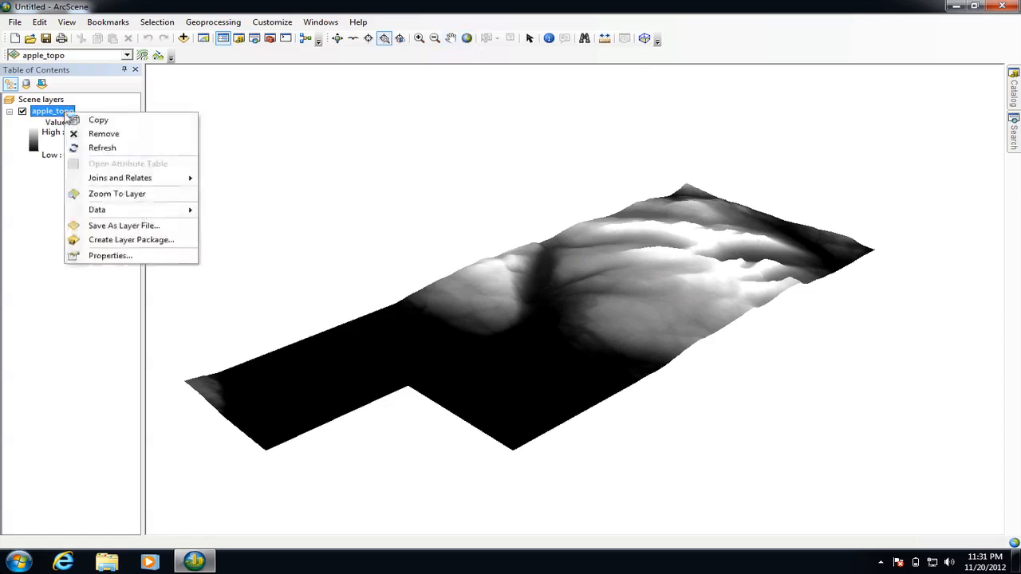
click(103, 194)
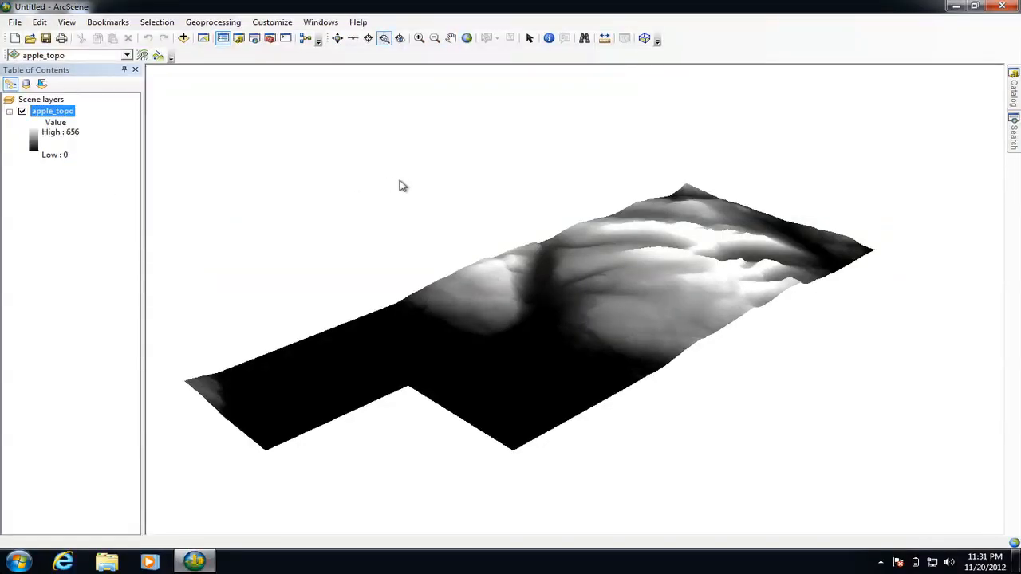
View the terrain from ground level by setting the observer on the hill beside the dark valley and on the larger bright hills
click(401, 40)
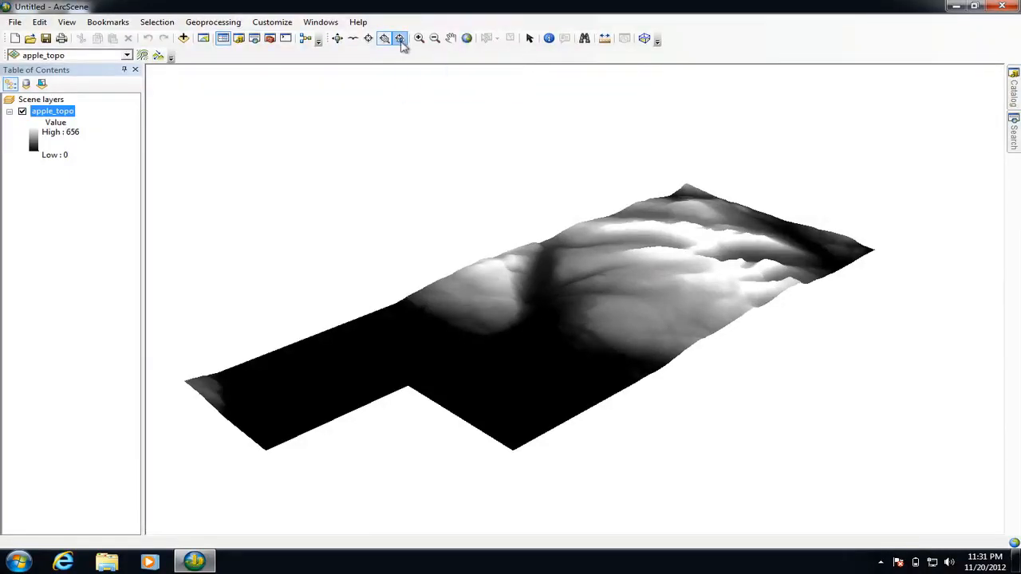
click(496, 274)
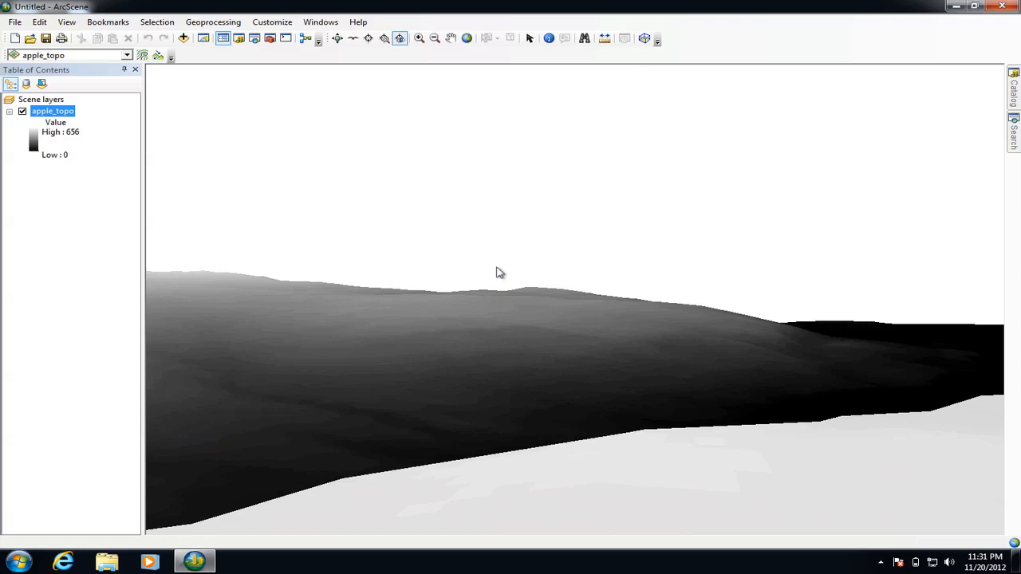
click(467, 39)
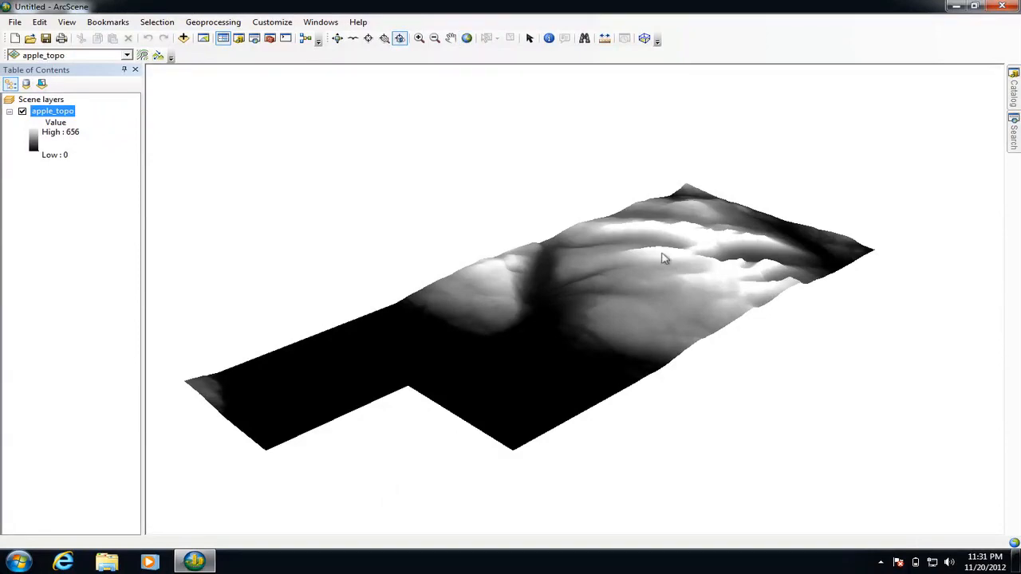
scroll(663, 258, up, 8)
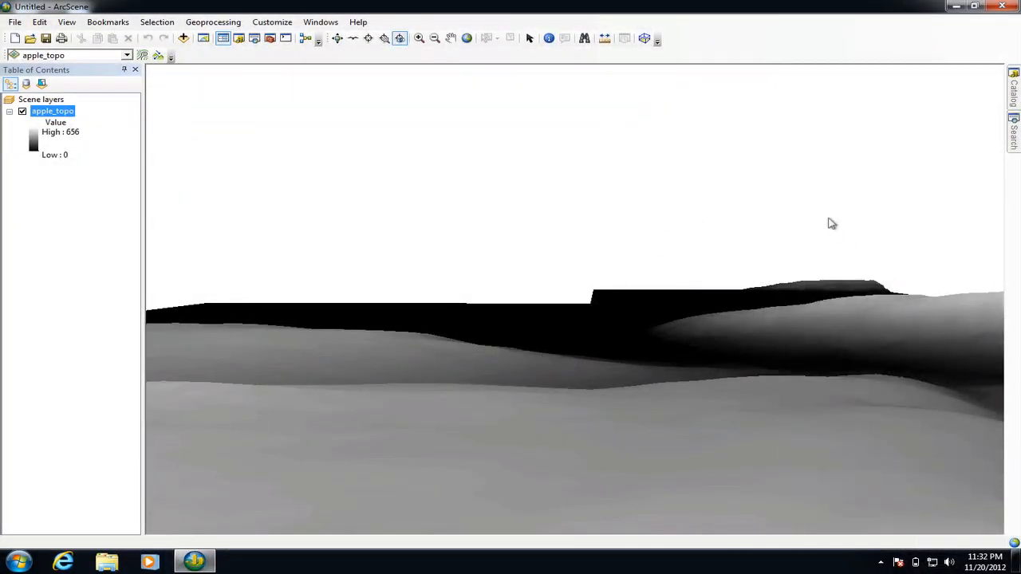
Add the ng.tif map raster from Original Data\OS Data\apple\50k\raster-250k_78056 to the scene
mouse_move(1016, 95)
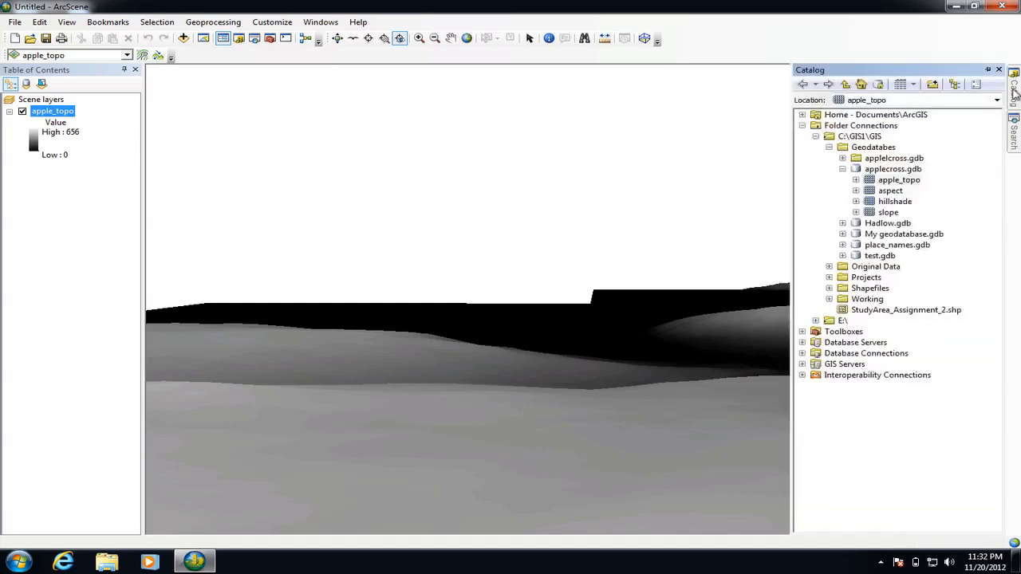
click(829, 267)
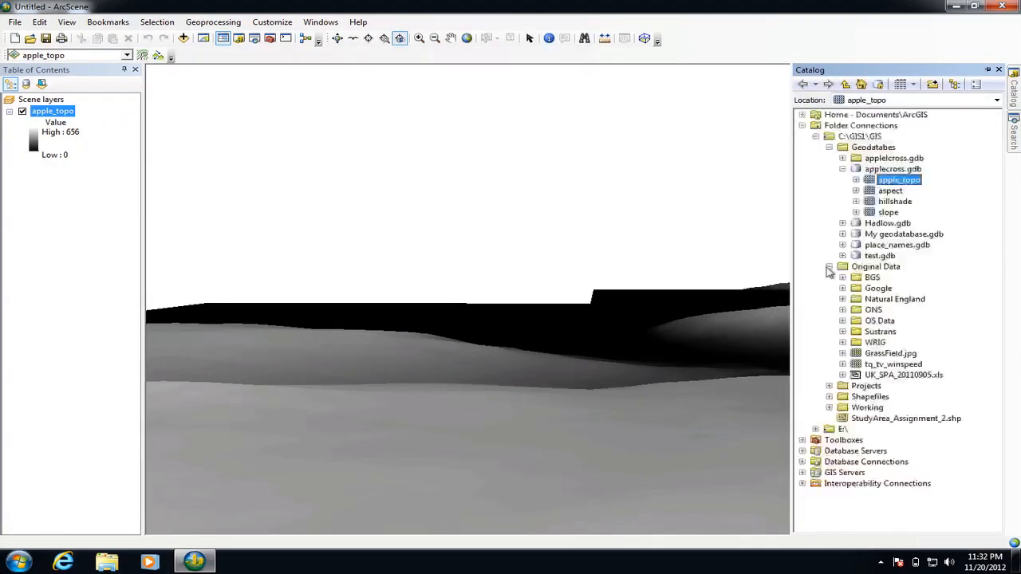
click(843, 321)
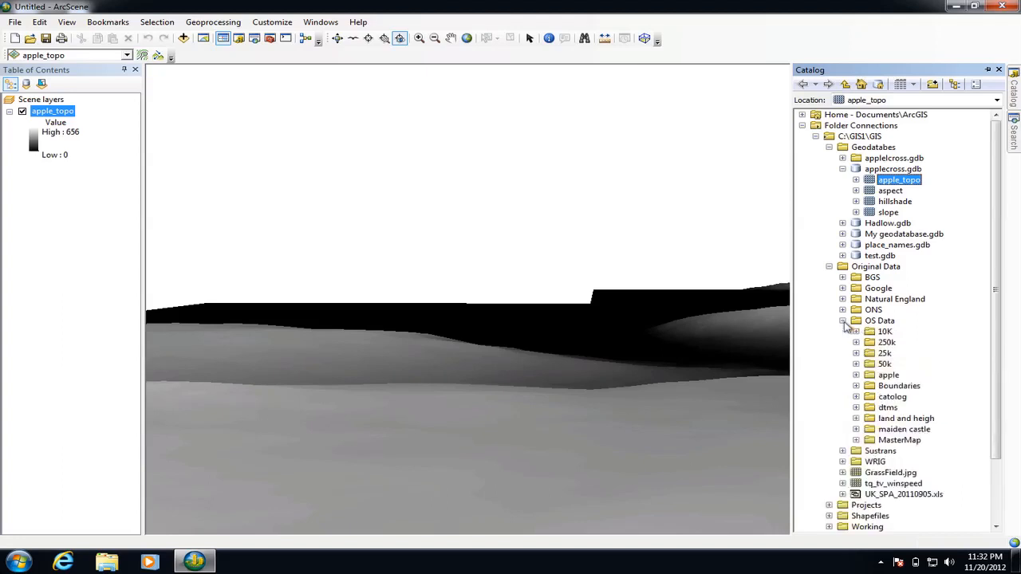
click(856, 375)
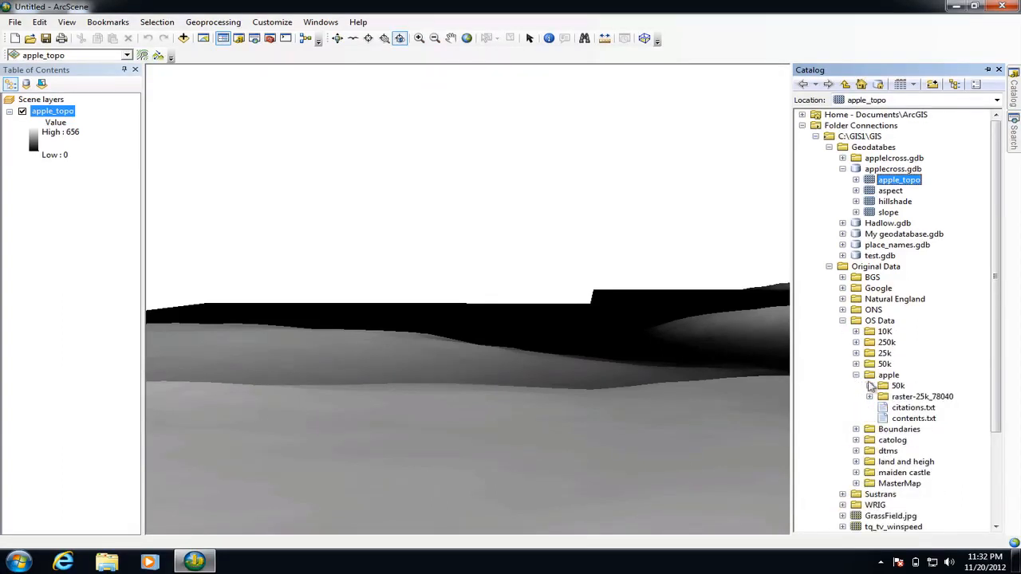
click(870, 385)
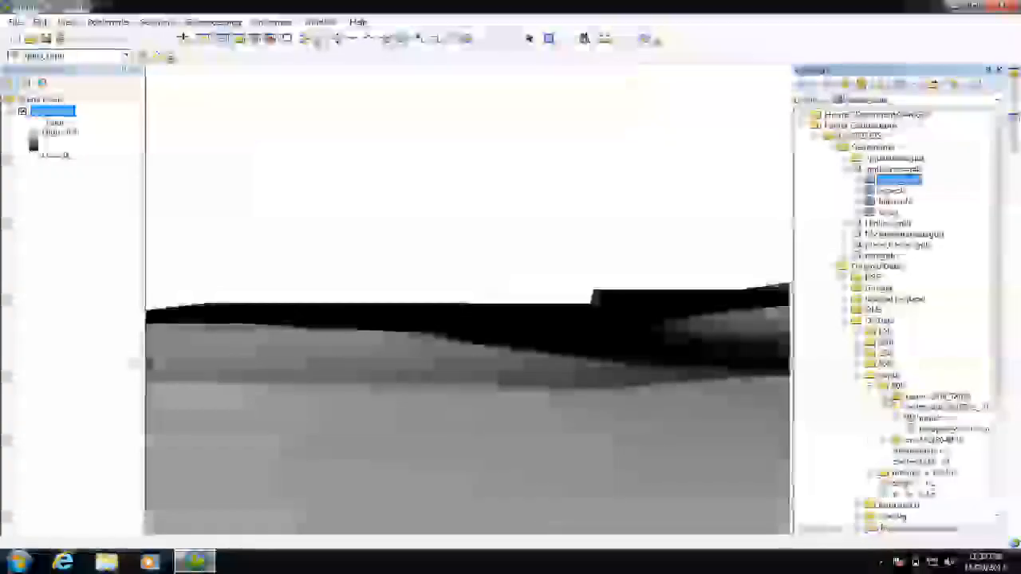
click(884, 397)
drag(930, 418, 501, 314)
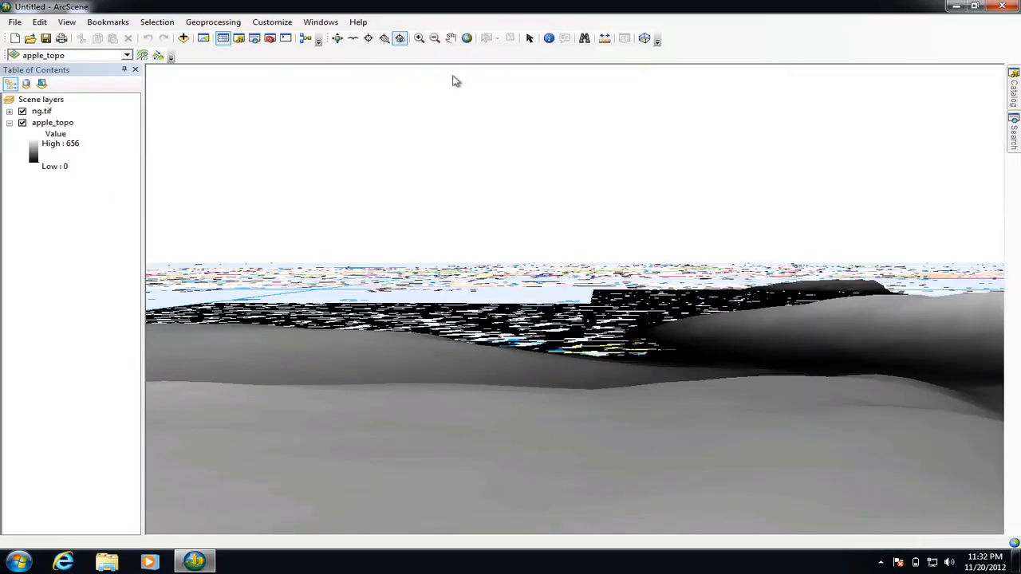
Examine the whole ng.tif map from another angle and zoom to the area covered by the apple_topo terrain
click(470, 41)
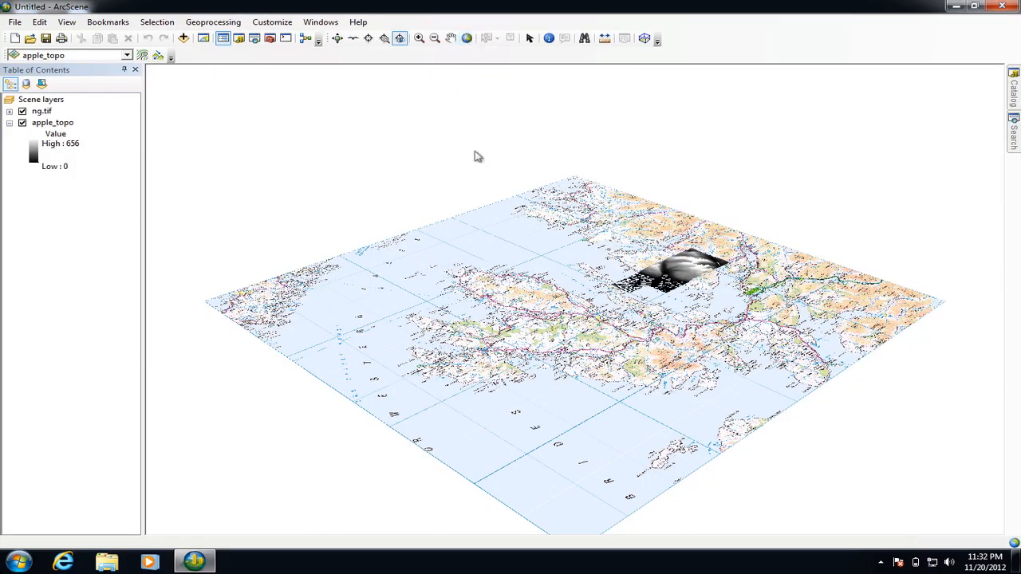
click(337, 38)
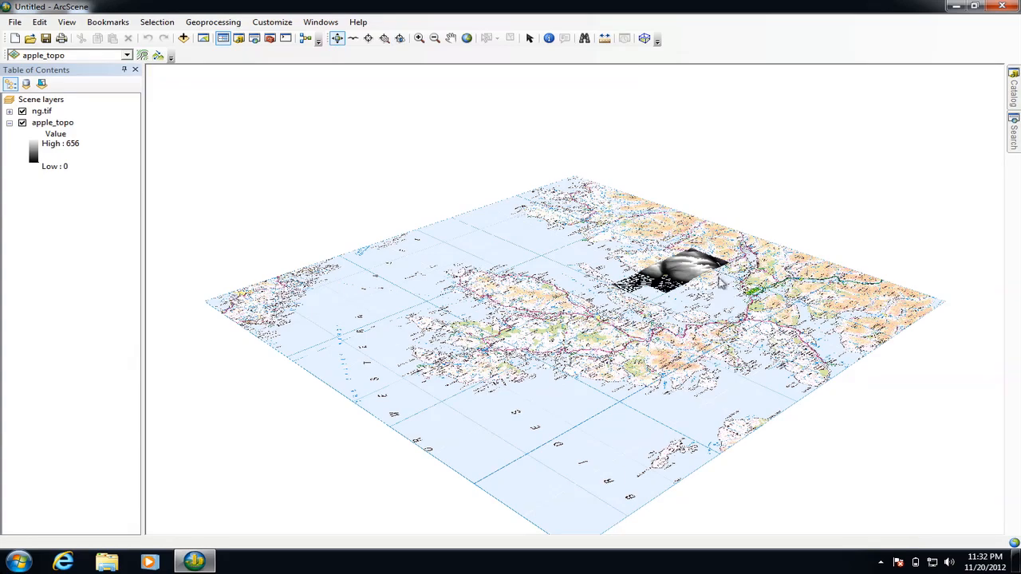
drag(766, 288, 558, 272)
drag(754, 310, 720, 341)
scroll(719, 341, up, 2)
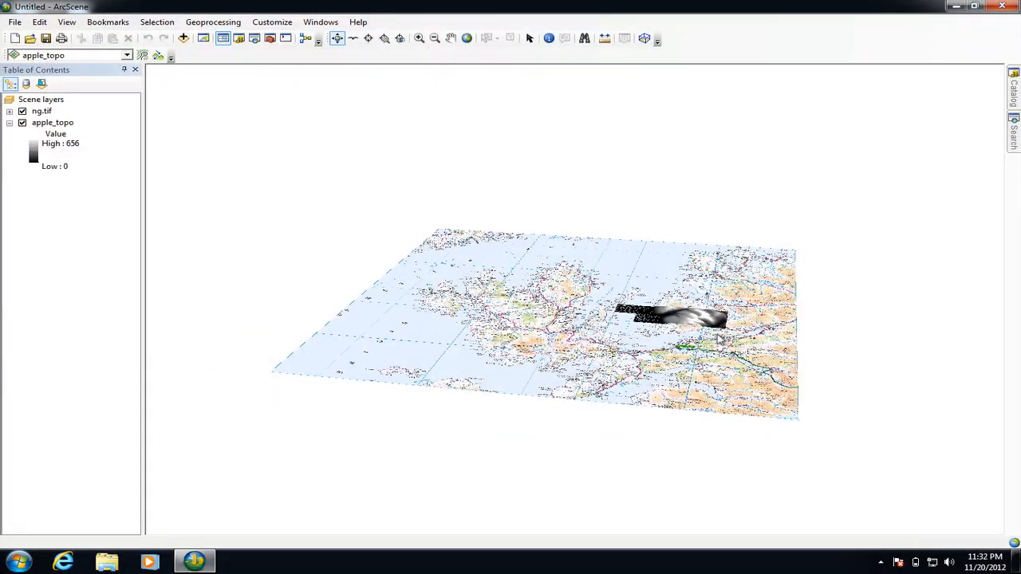
click(419, 37)
drag(613, 293, 748, 355)
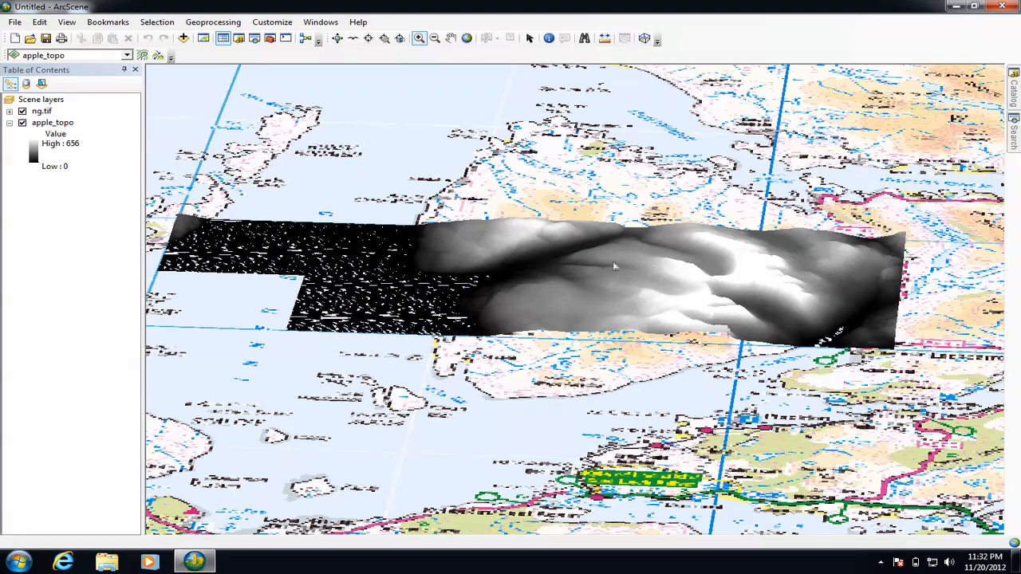
Set the ng.tif layer's base heights to float on the apple_topo surface from applecross.gdb
double_click(41, 111)
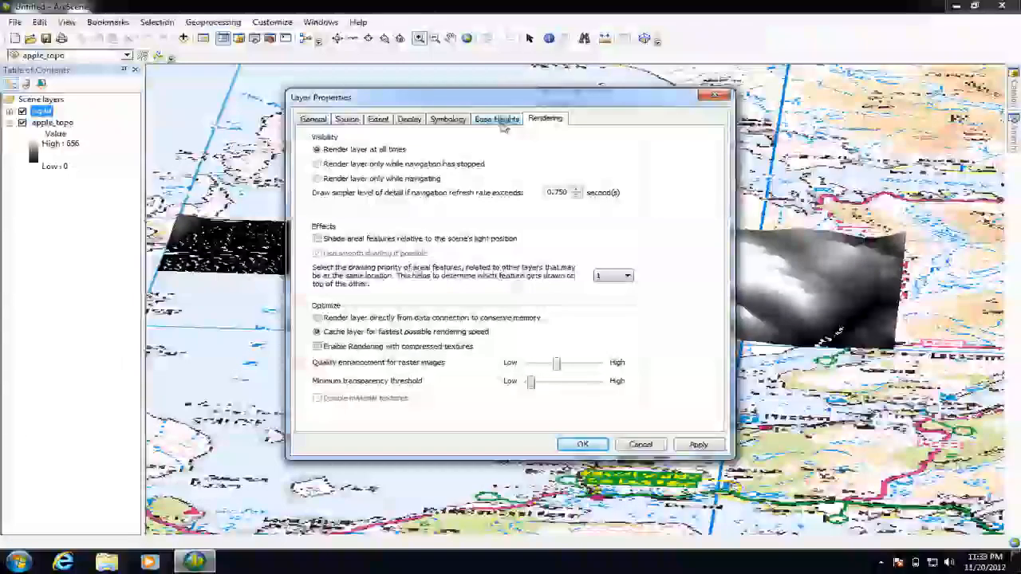
click(495, 120)
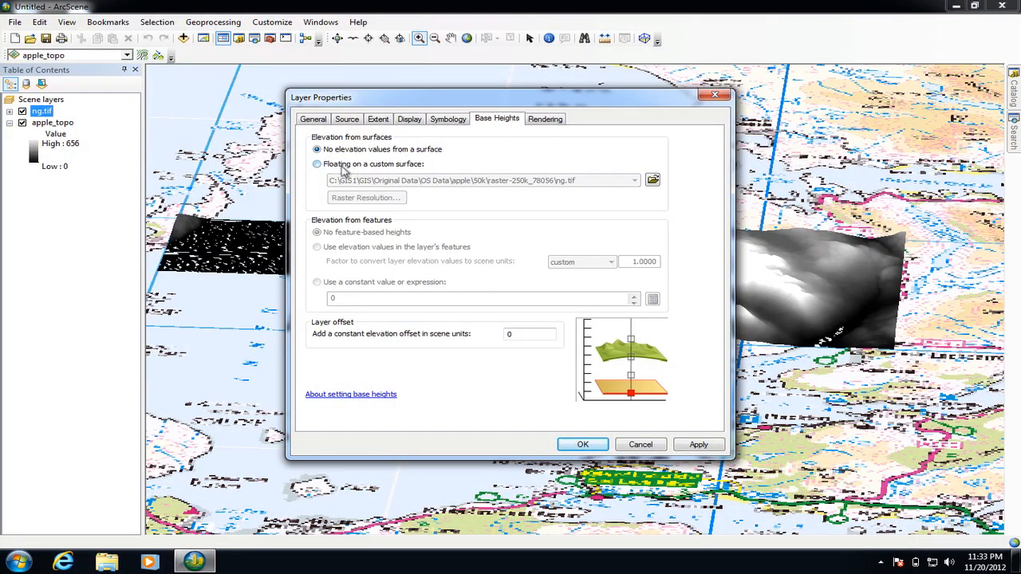
click(342, 165)
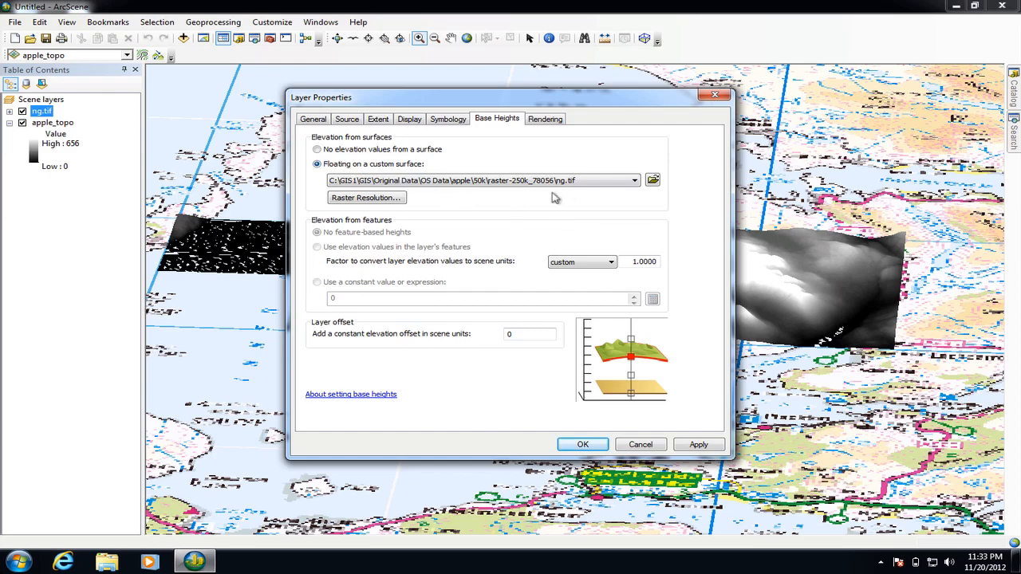
click(636, 182)
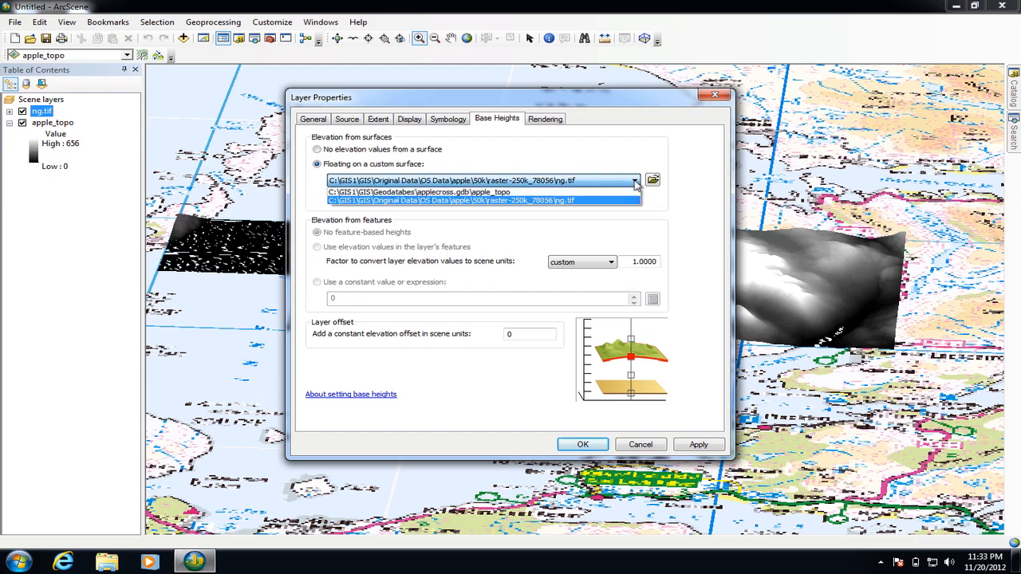
click(560, 198)
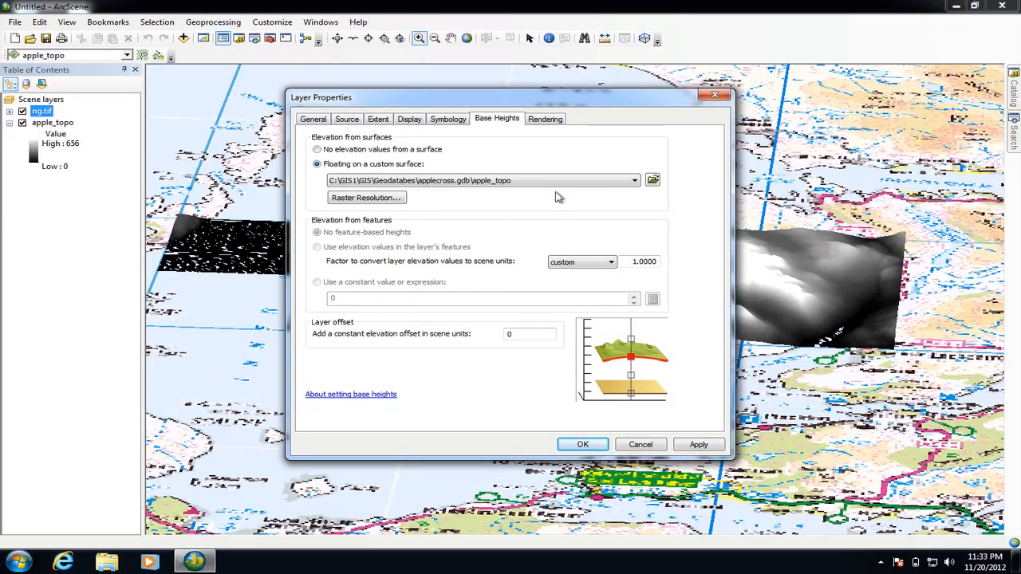
Raise the raster image quality enhancement of ng.tif to High and apply the layer properties
click(546, 118)
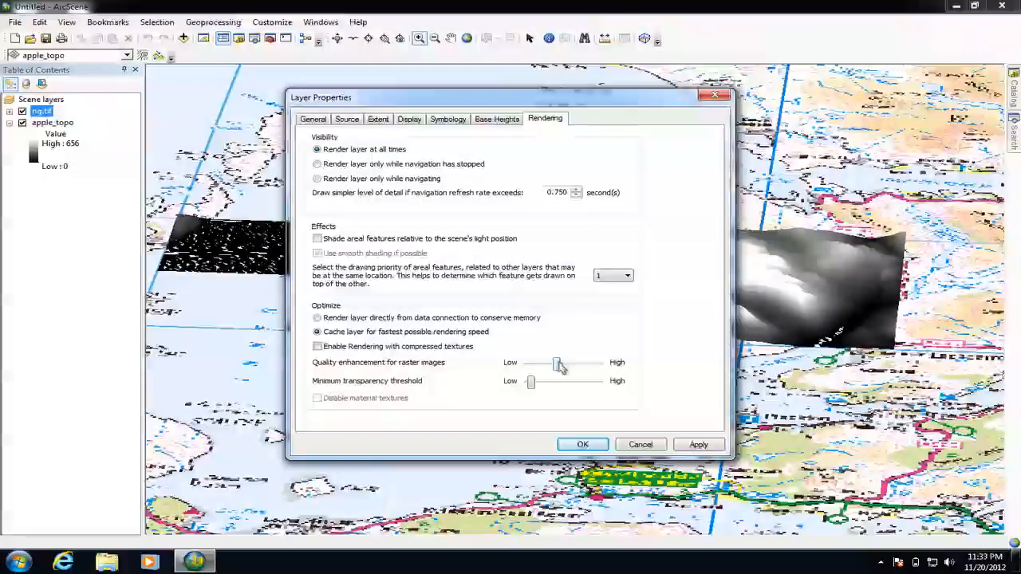
drag(573, 364, 641, 372)
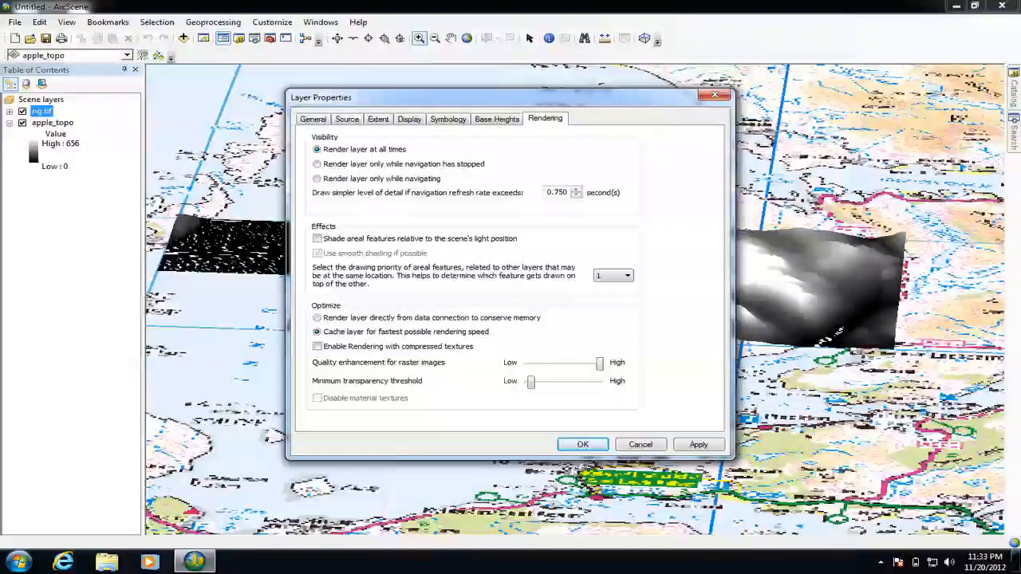
click(583, 445)
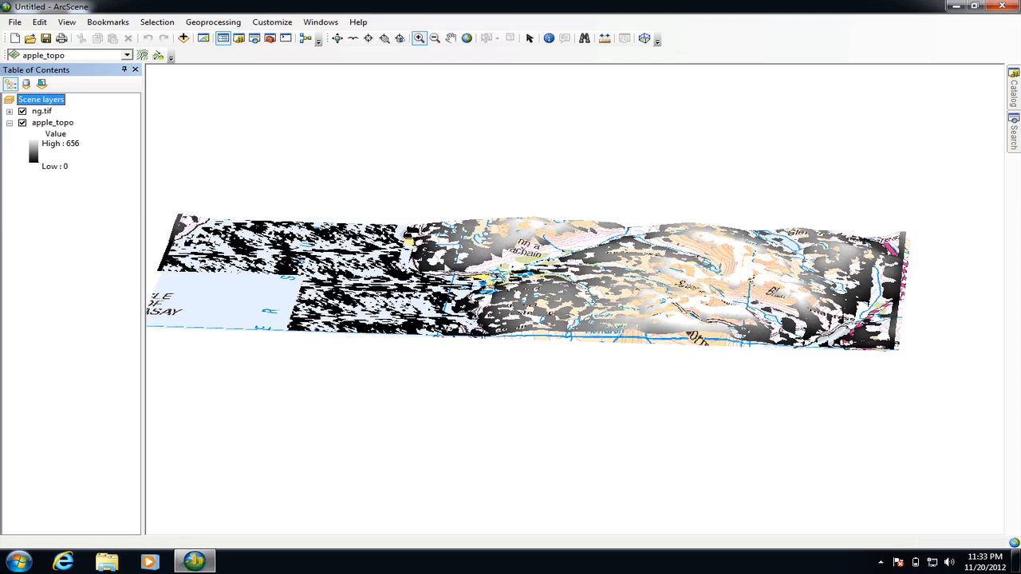
Hide the apple_topo layer and fly over the draped map towards the Applecross valley and Beinn a' Chlachain
click(23, 123)
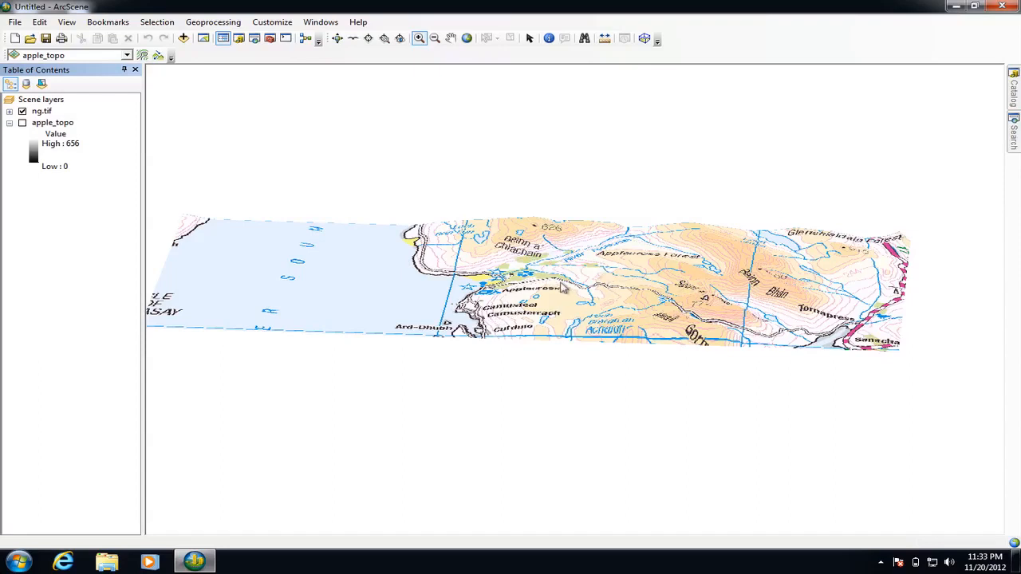
click(338, 38)
drag(447, 272, 543, 281)
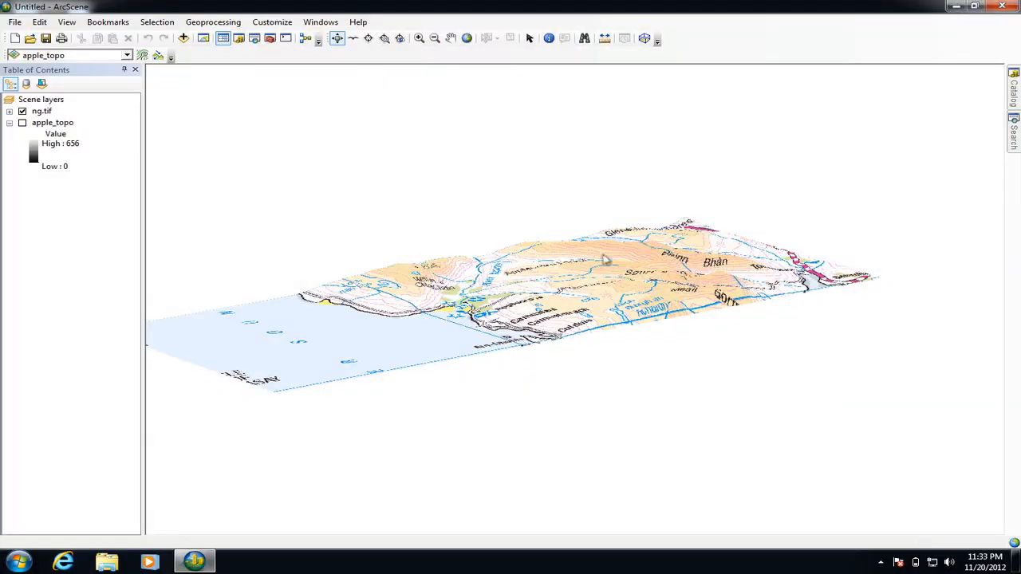
click(353, 38)
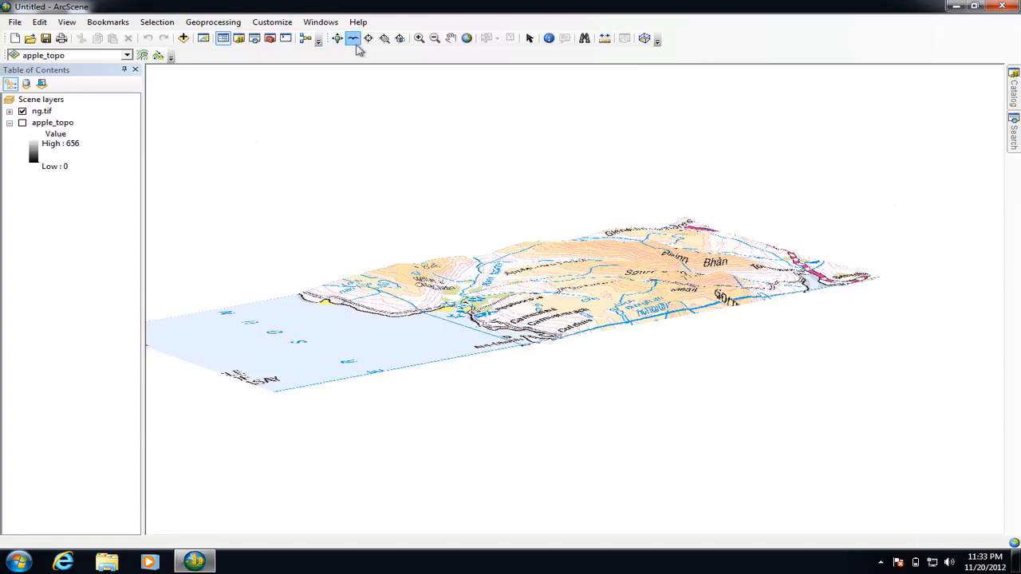
click(461, 293)
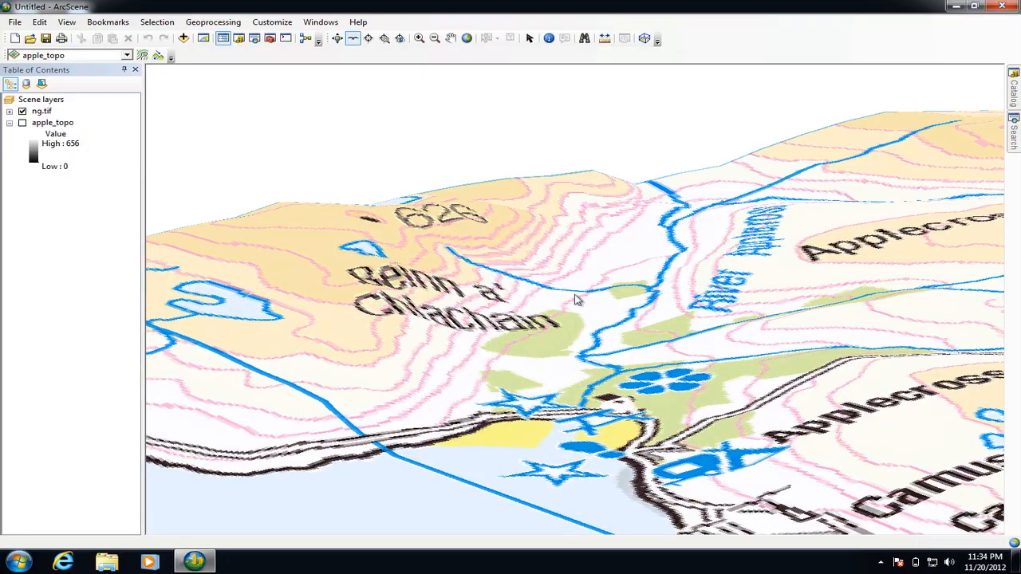
Set the scene's vertical exaggeration to 2 and fly over the exaggerated terrain from the full extent
double_click(47, 102)
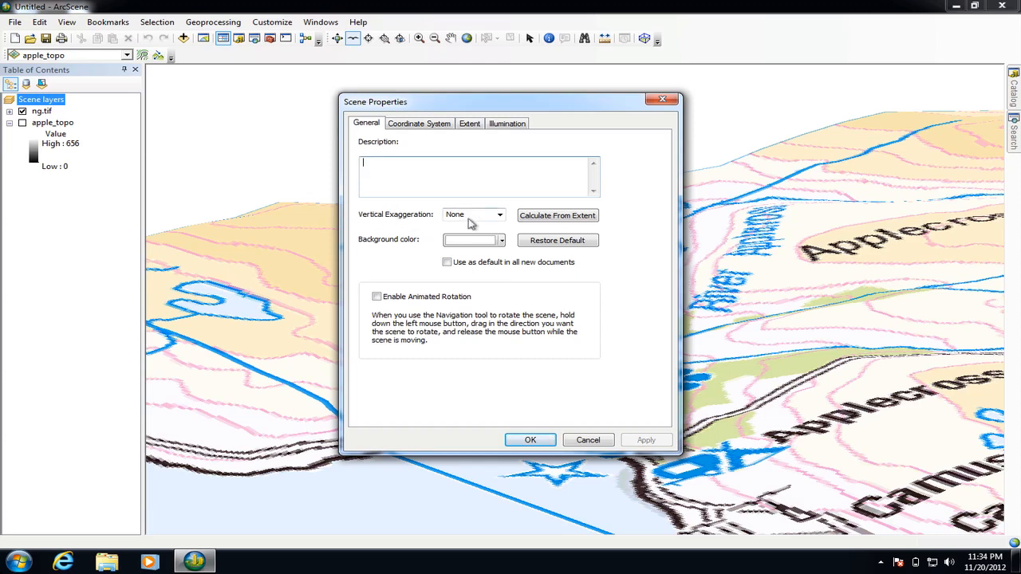
click(498, 216)
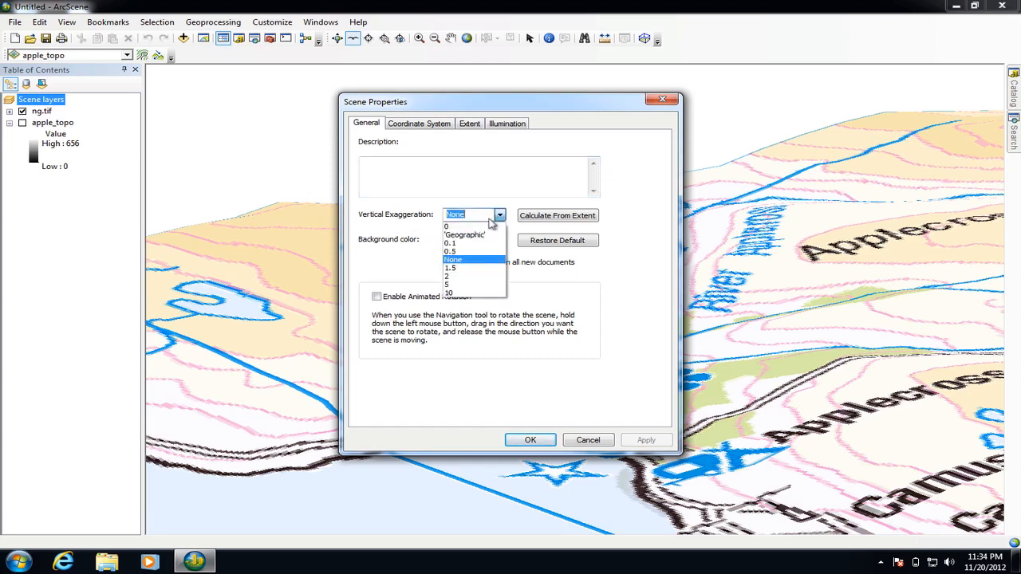
click(452, 278)
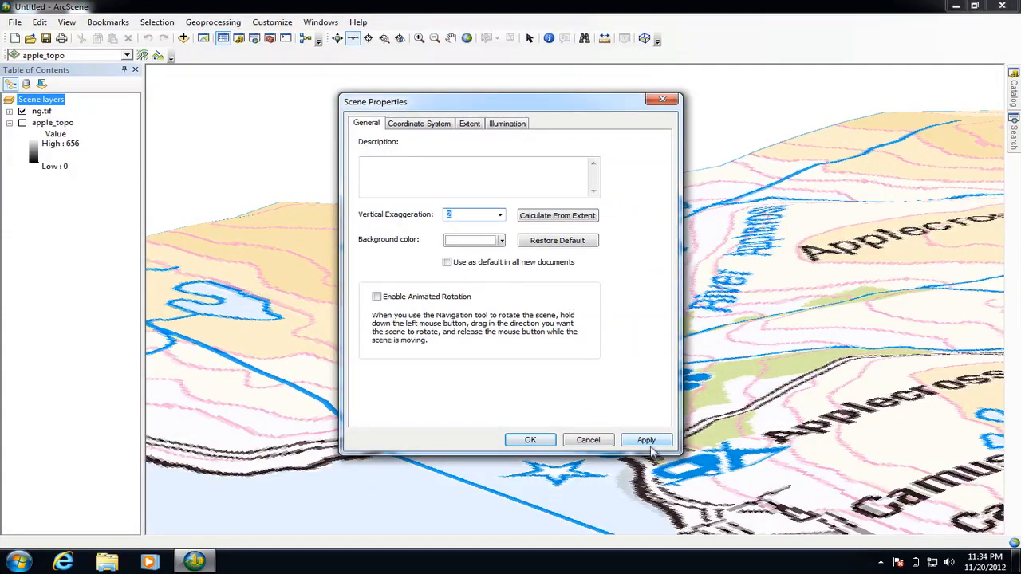
click(531, 441)
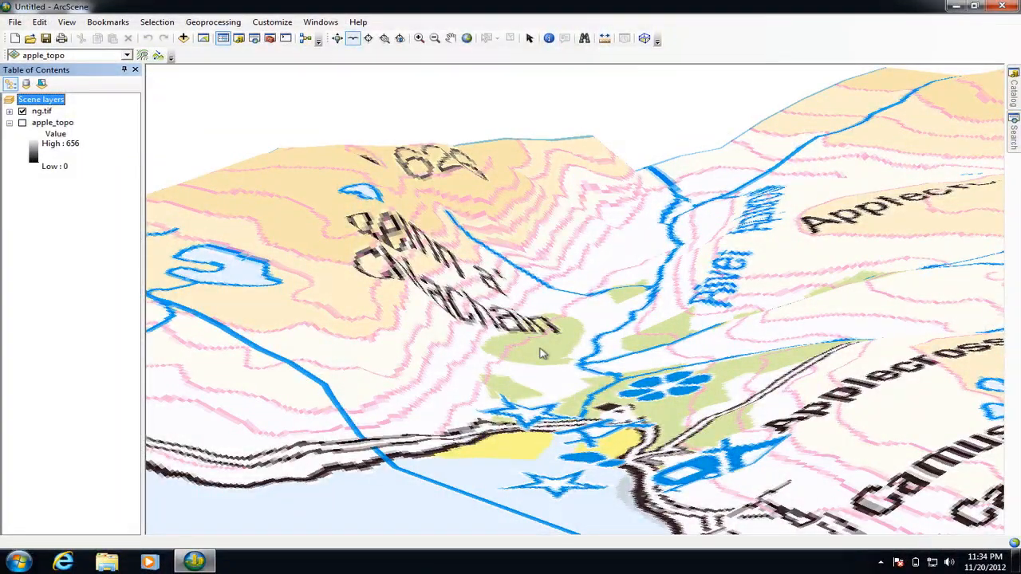
click(467, 38)
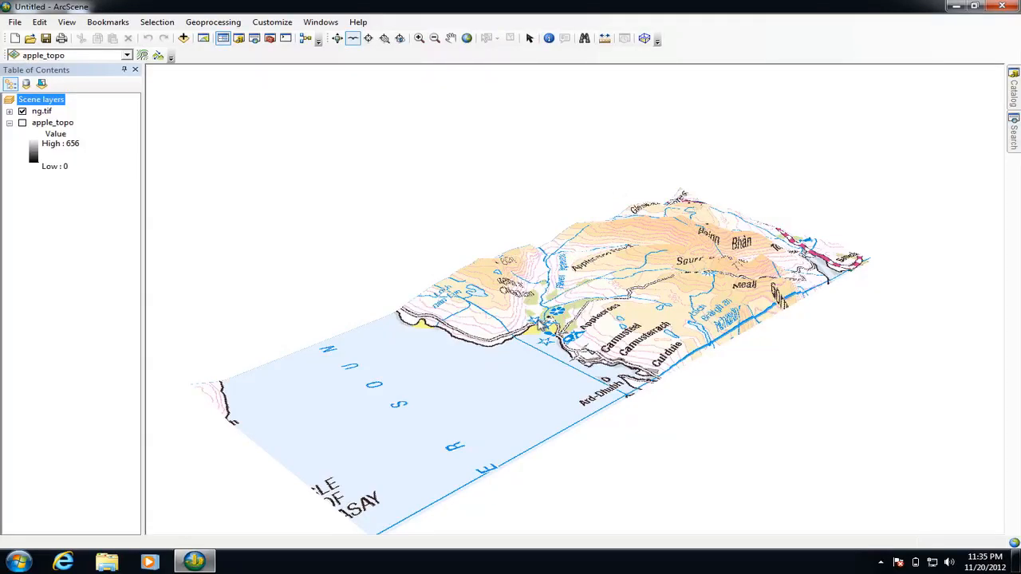
click(540, 325)
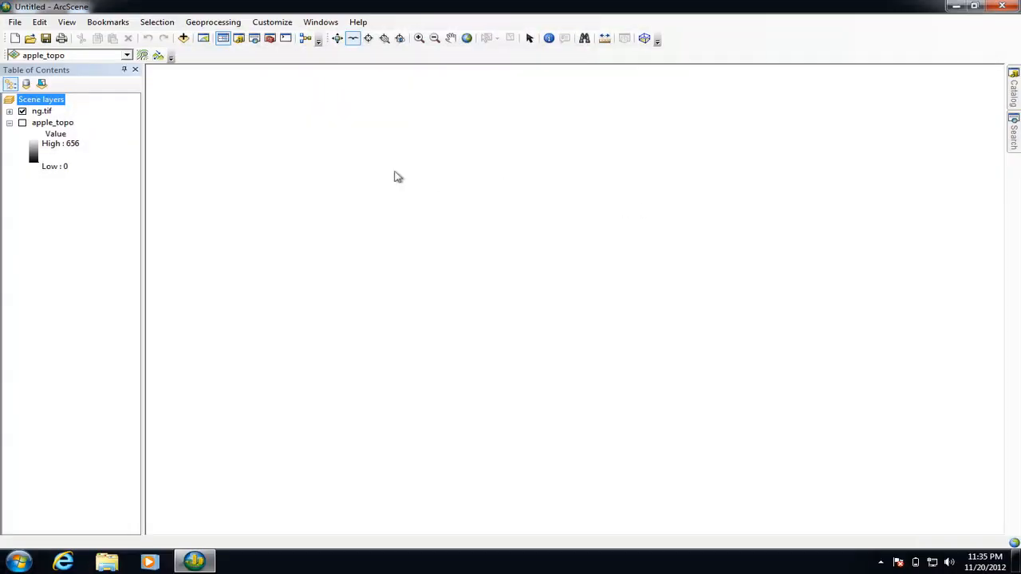
Set the scene's vertical exaggeration to 1.5 and restore the full extent of the scene
double_click(30, 101)
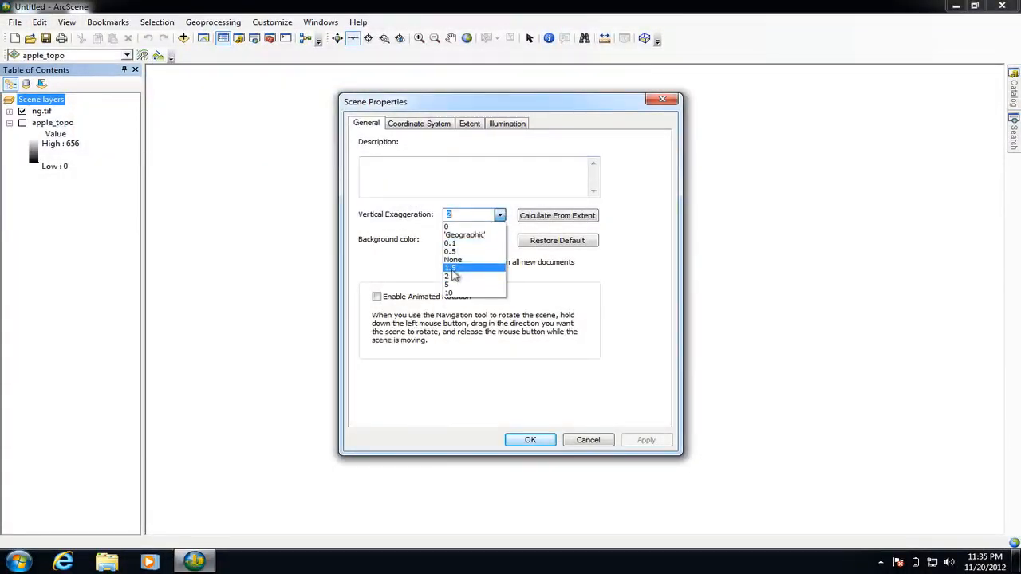
click(529, 444)
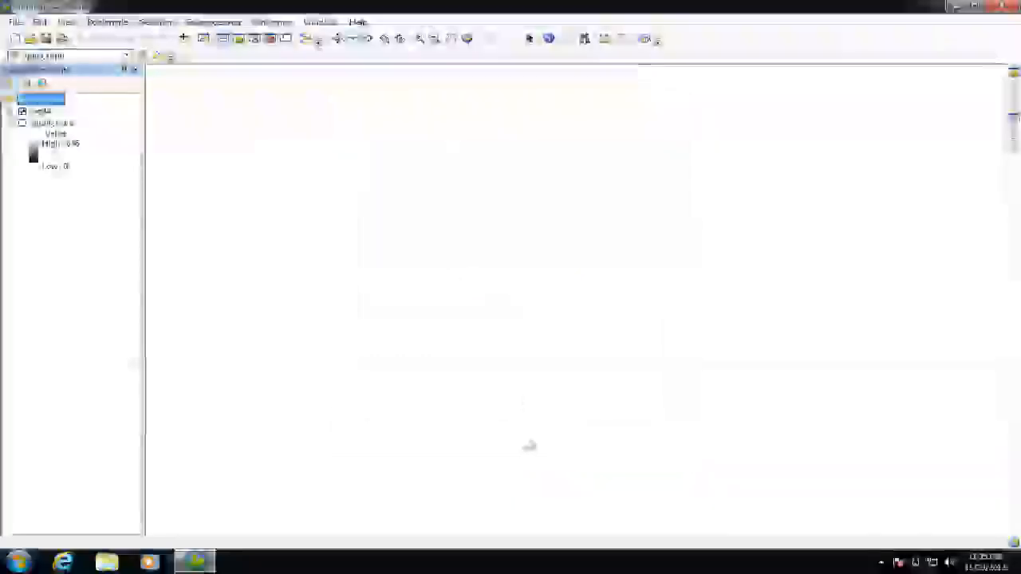
click(467, 39)
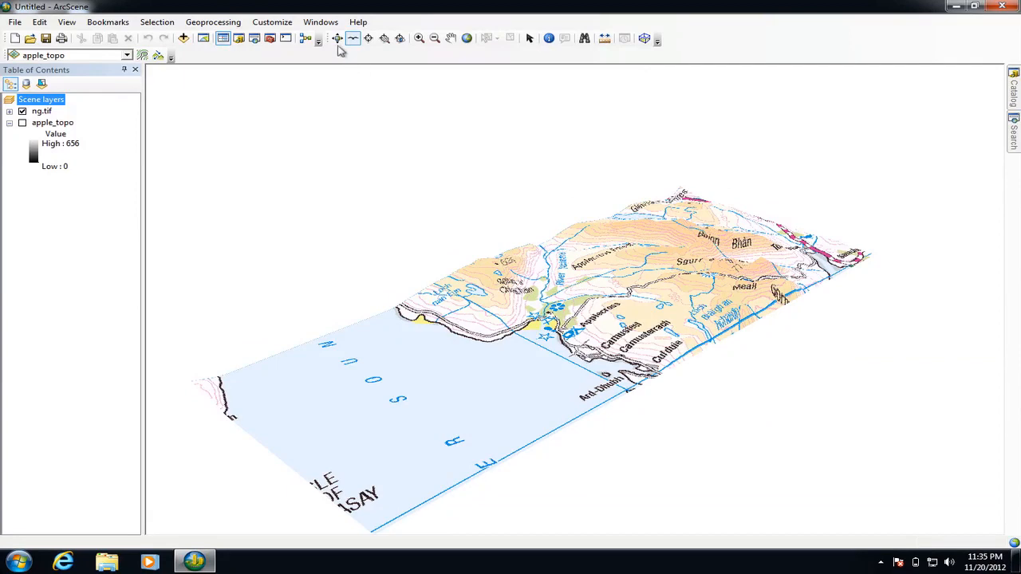
Inspect the draped map's relief from the Tornapress end, rotating and zooming around the hills and the winding road
drag(711, 248, 409, 242)
scroll(710, 409, up, 2)
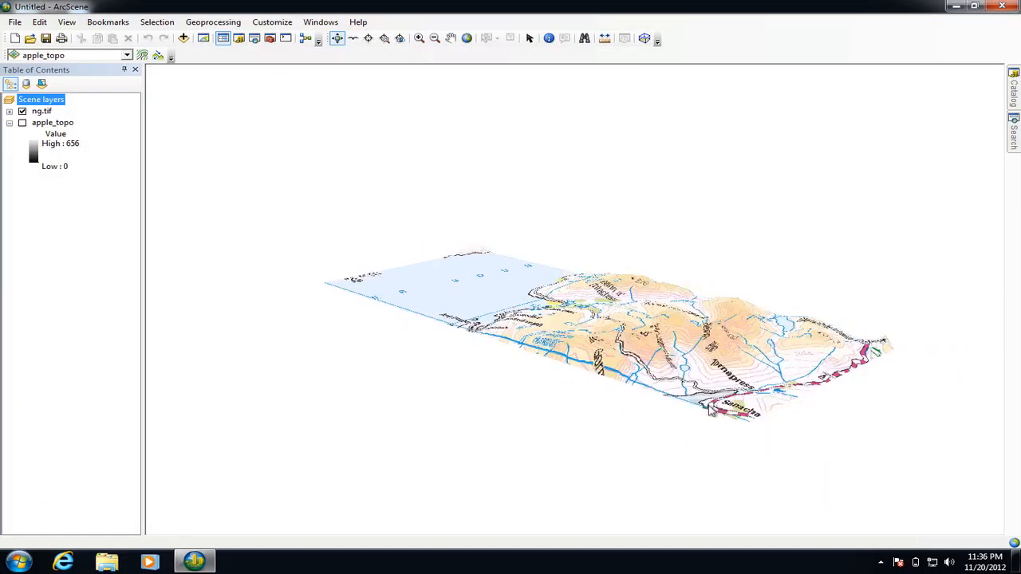
scroll(710, 409, down, 3)
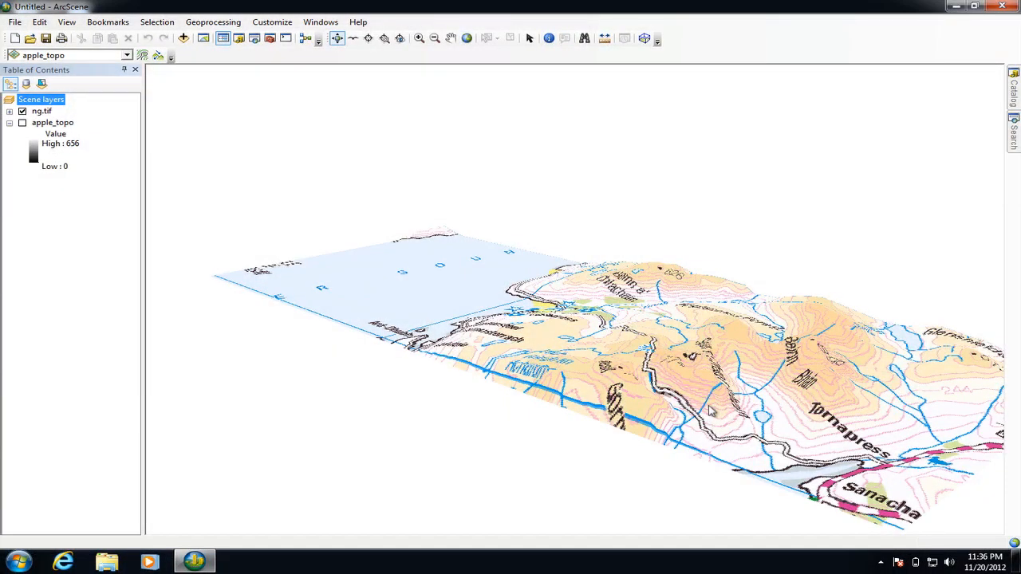
scroll(710, 409, down, 2)
drag(778, 418, 356, 406)
drag(503, 375, 654, 391)
drag(588, 391, 677, 348)
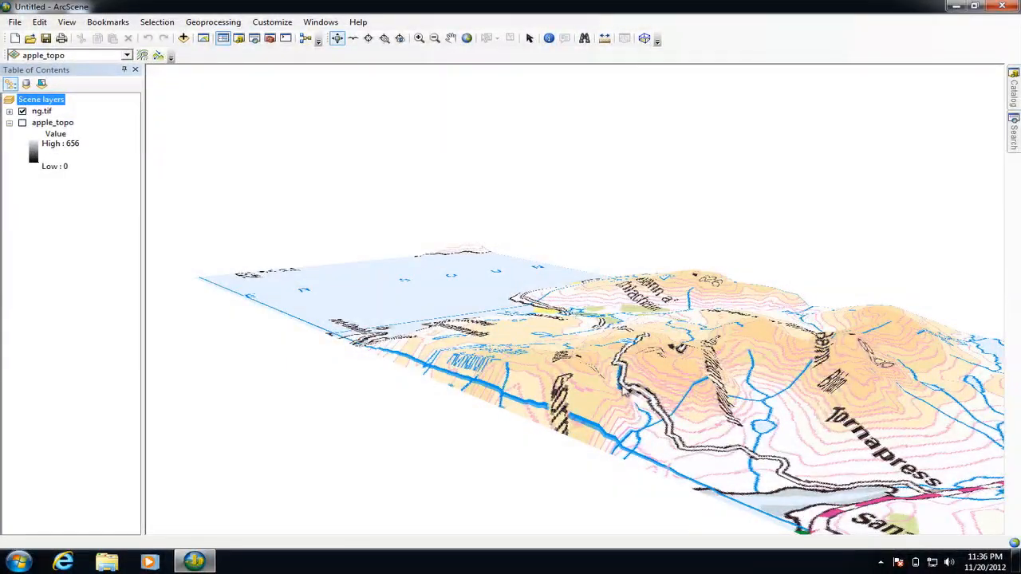
drag(623, 388, 652, 387)
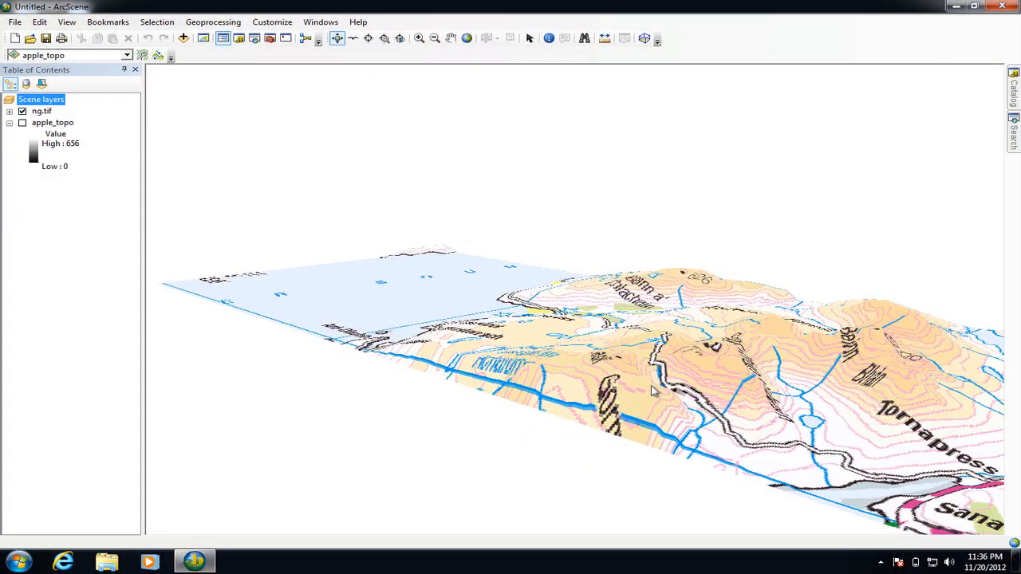